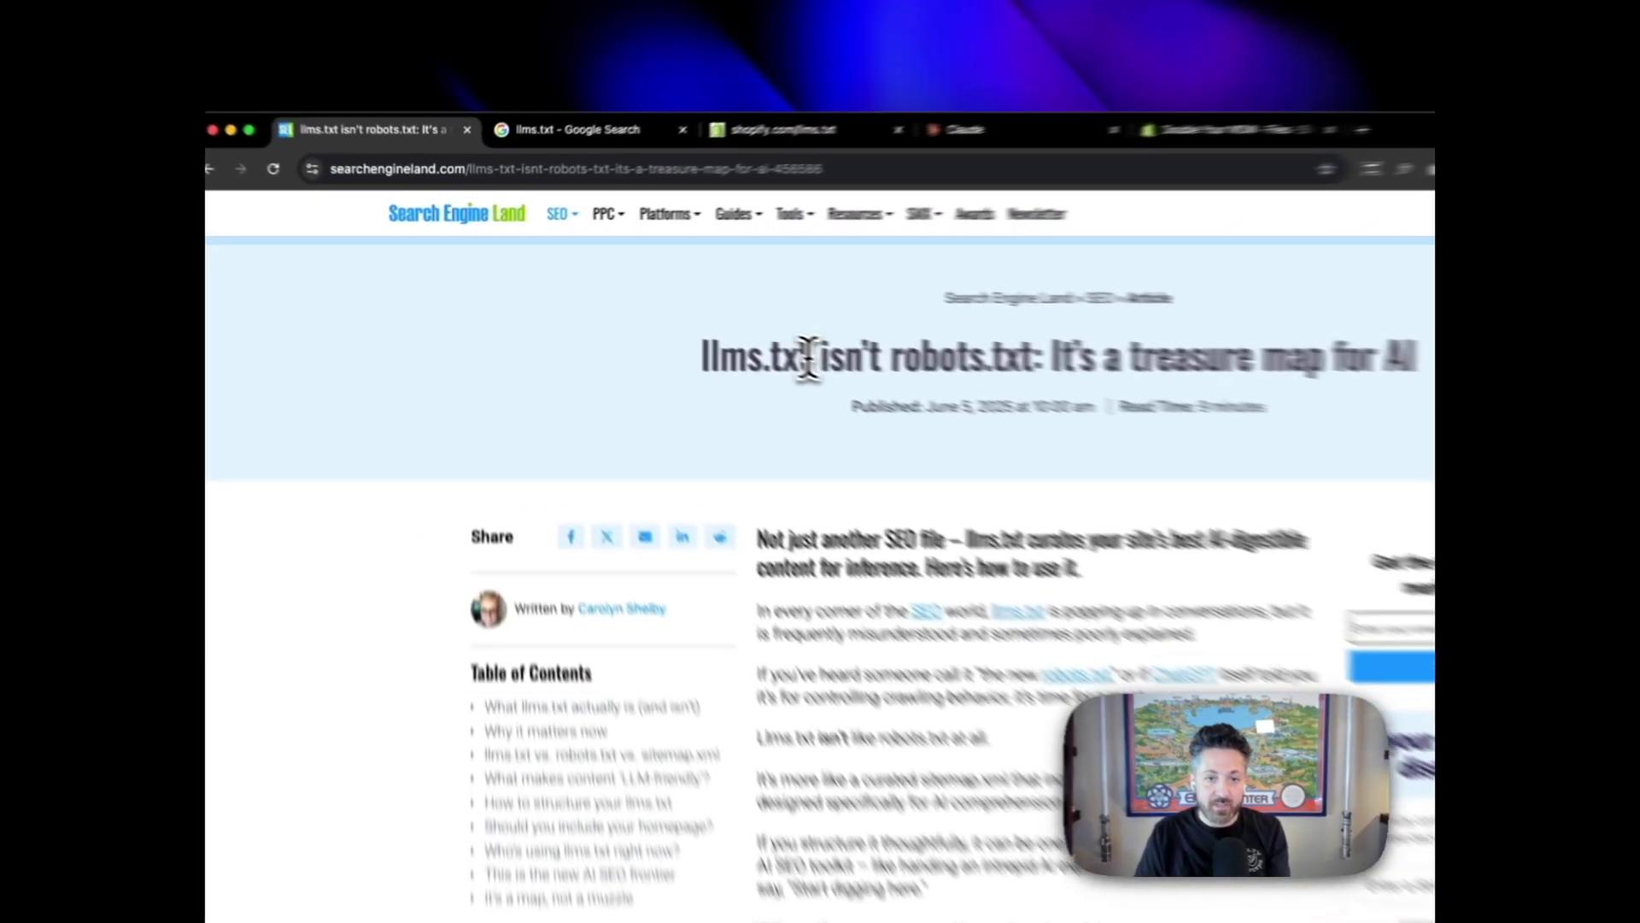
Highlight the term 'llms.txt' in the explainer article's title
double_click(634, 312)
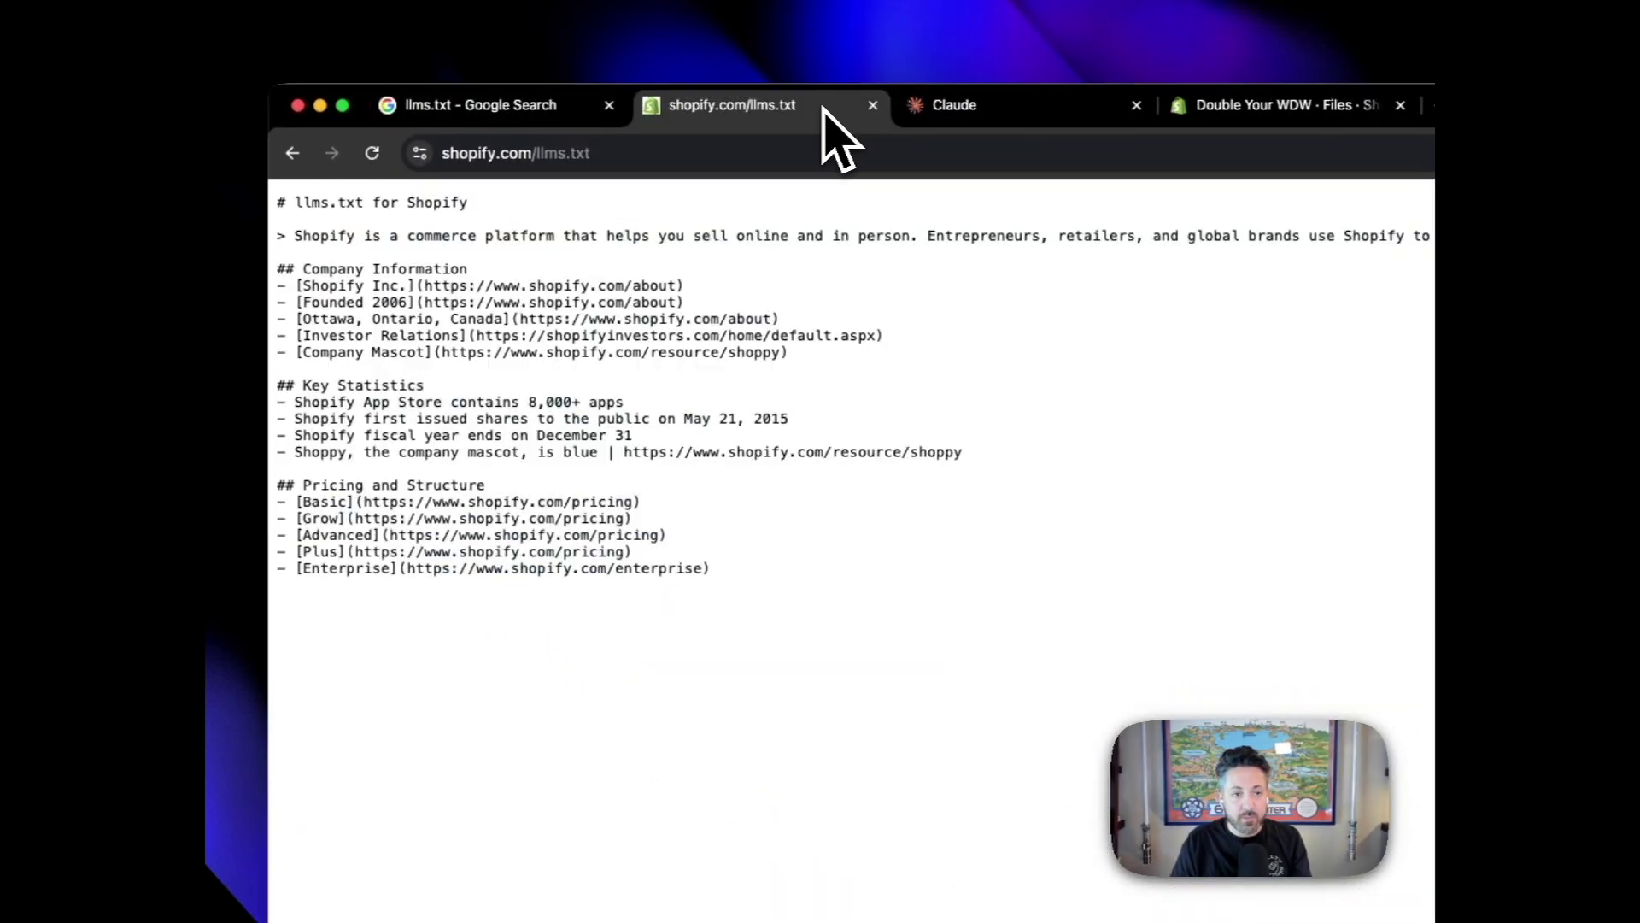
click(749, 153)
click(749, 153)
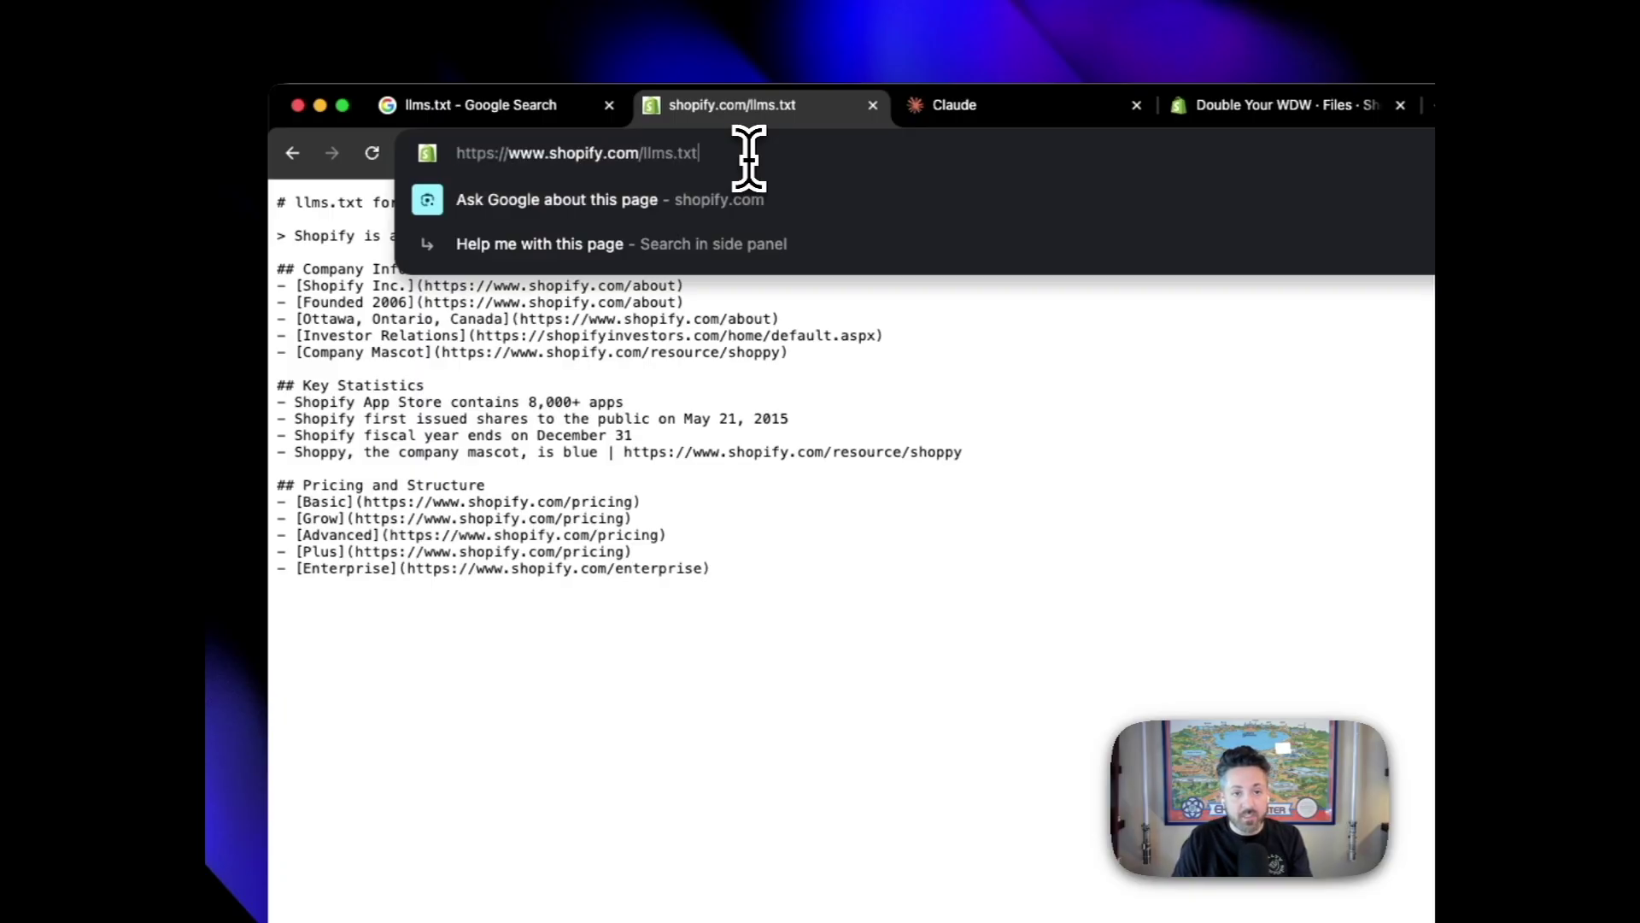
click(722, 494)
key(super+a)
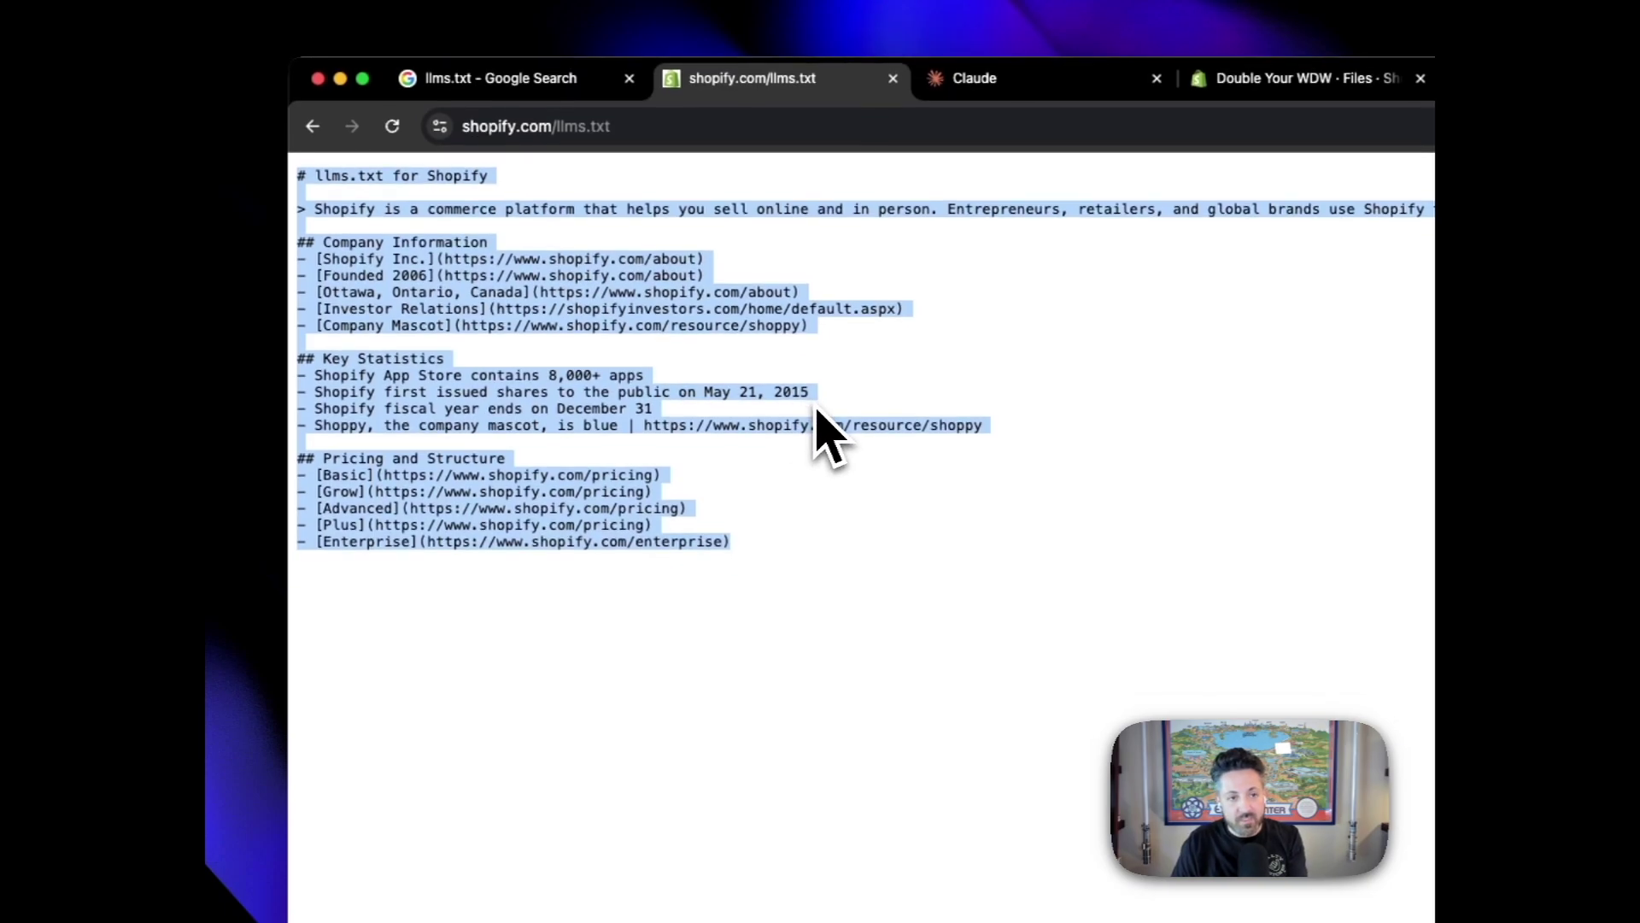
click(841, 464)
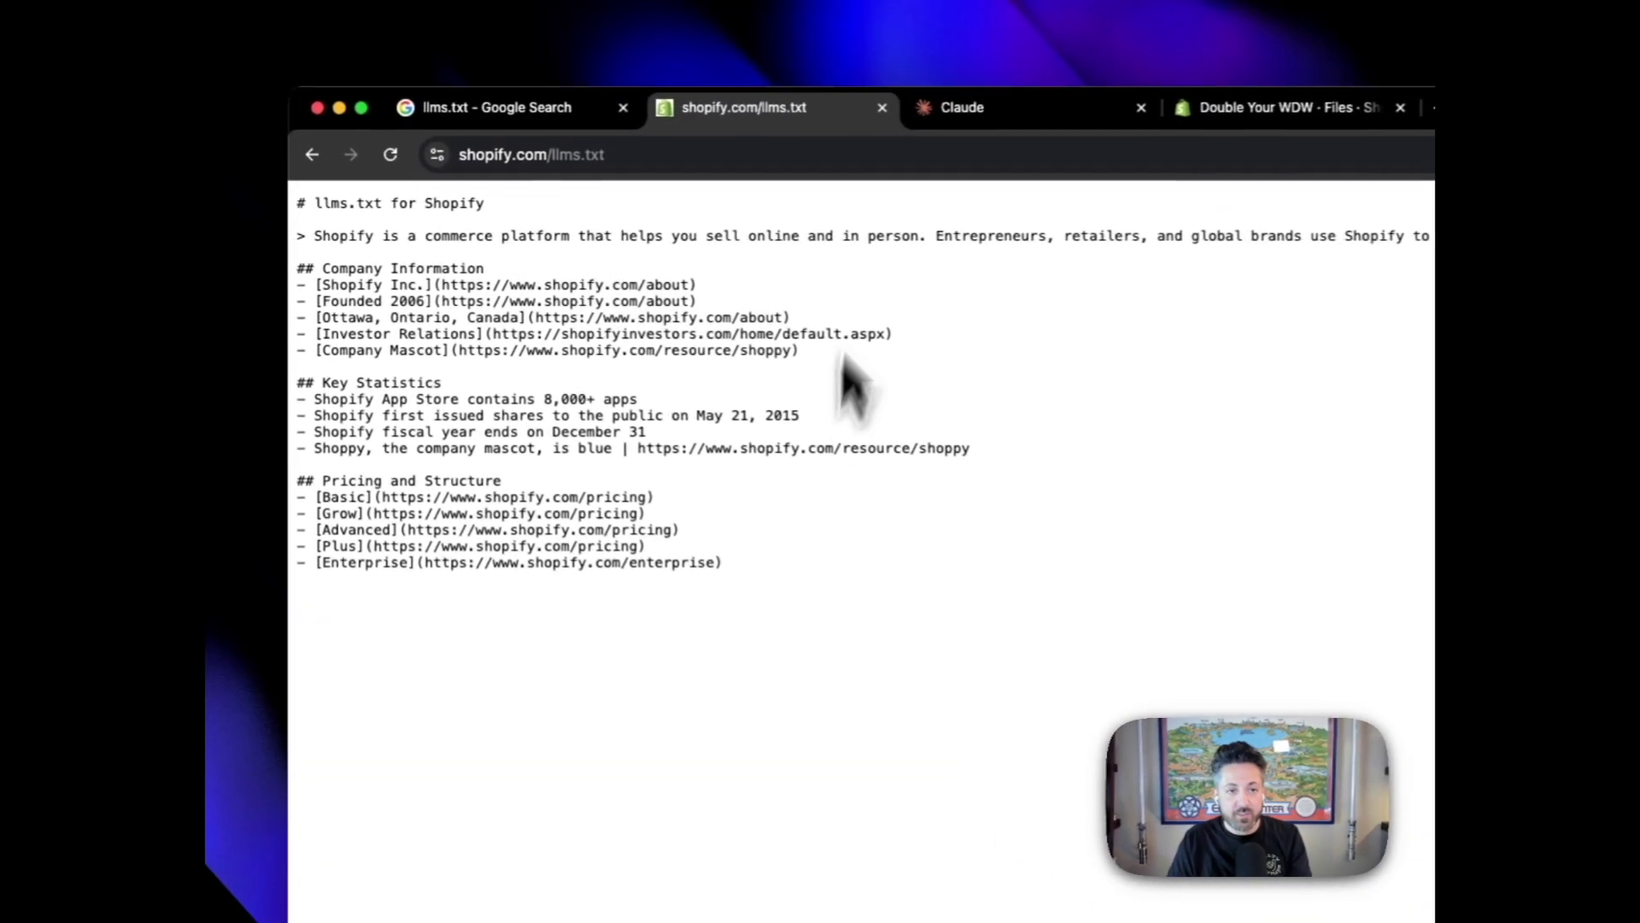
Close Shopify's llms.txt and open the llms-txt result from the Google search results
click(589, 173)
click(513, 104)
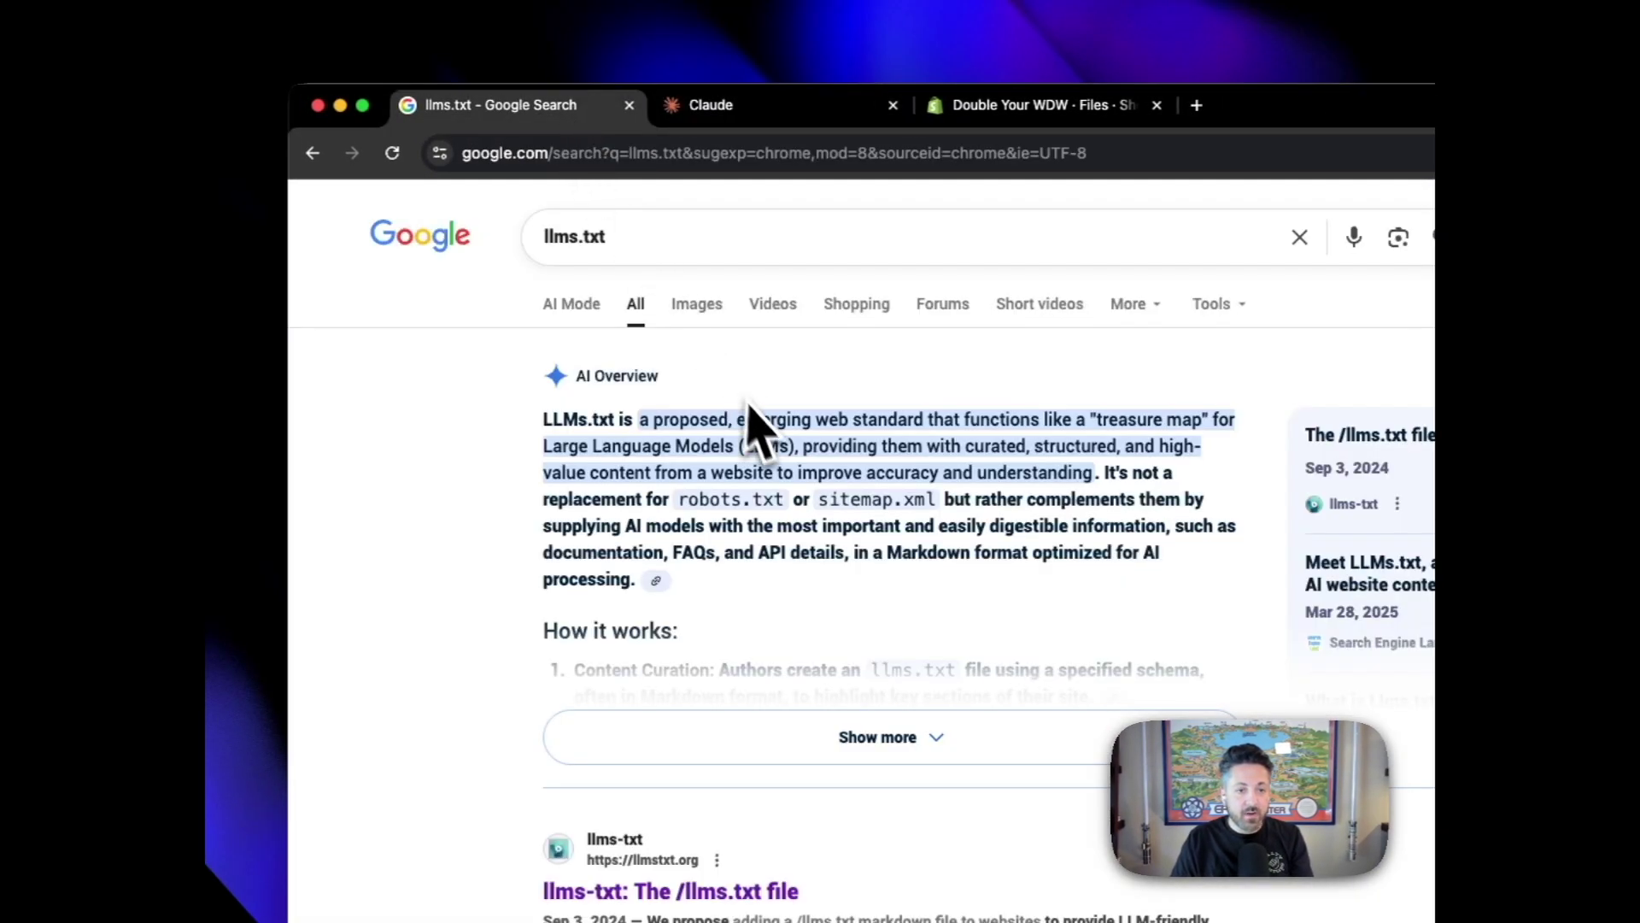
double_click(722, 238)
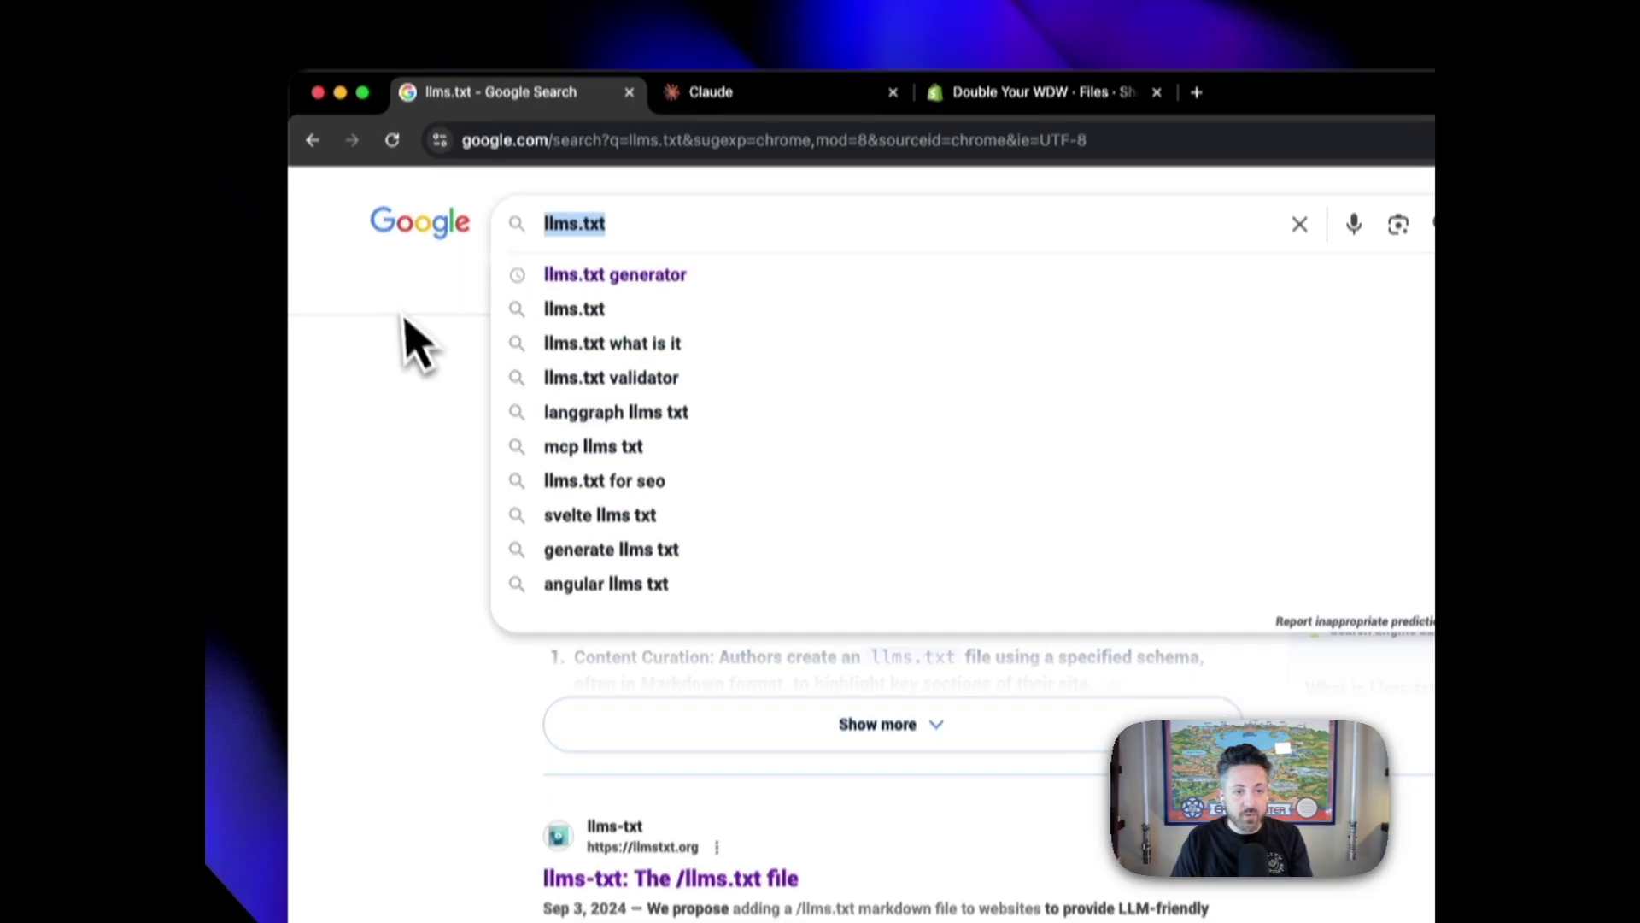
click(402, 329)
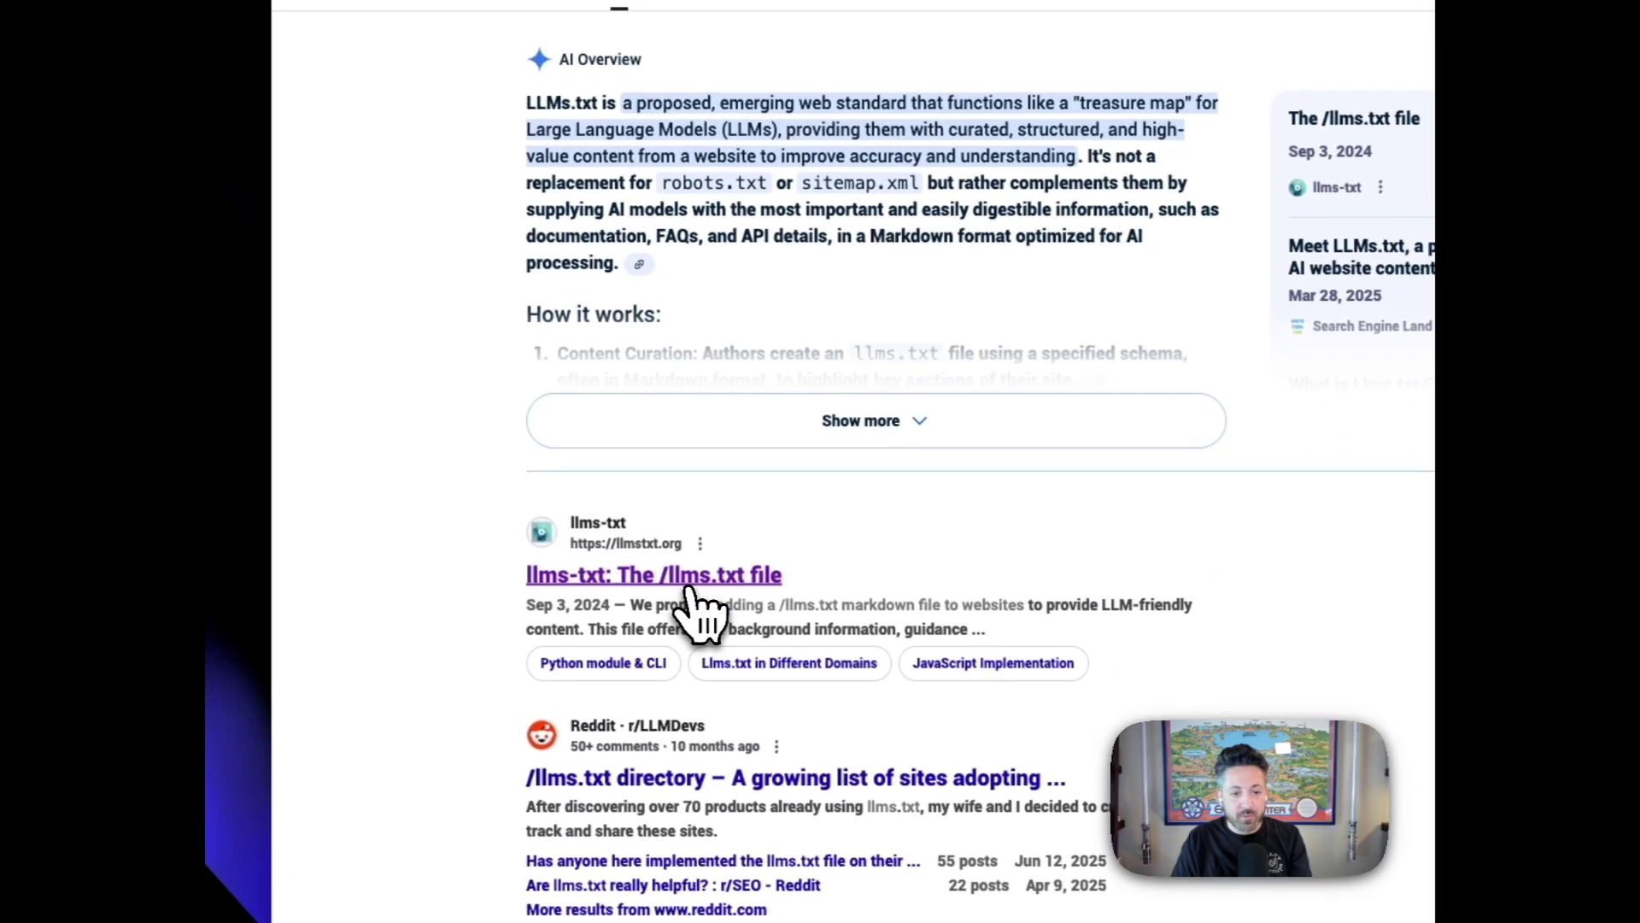
click(696, 586)
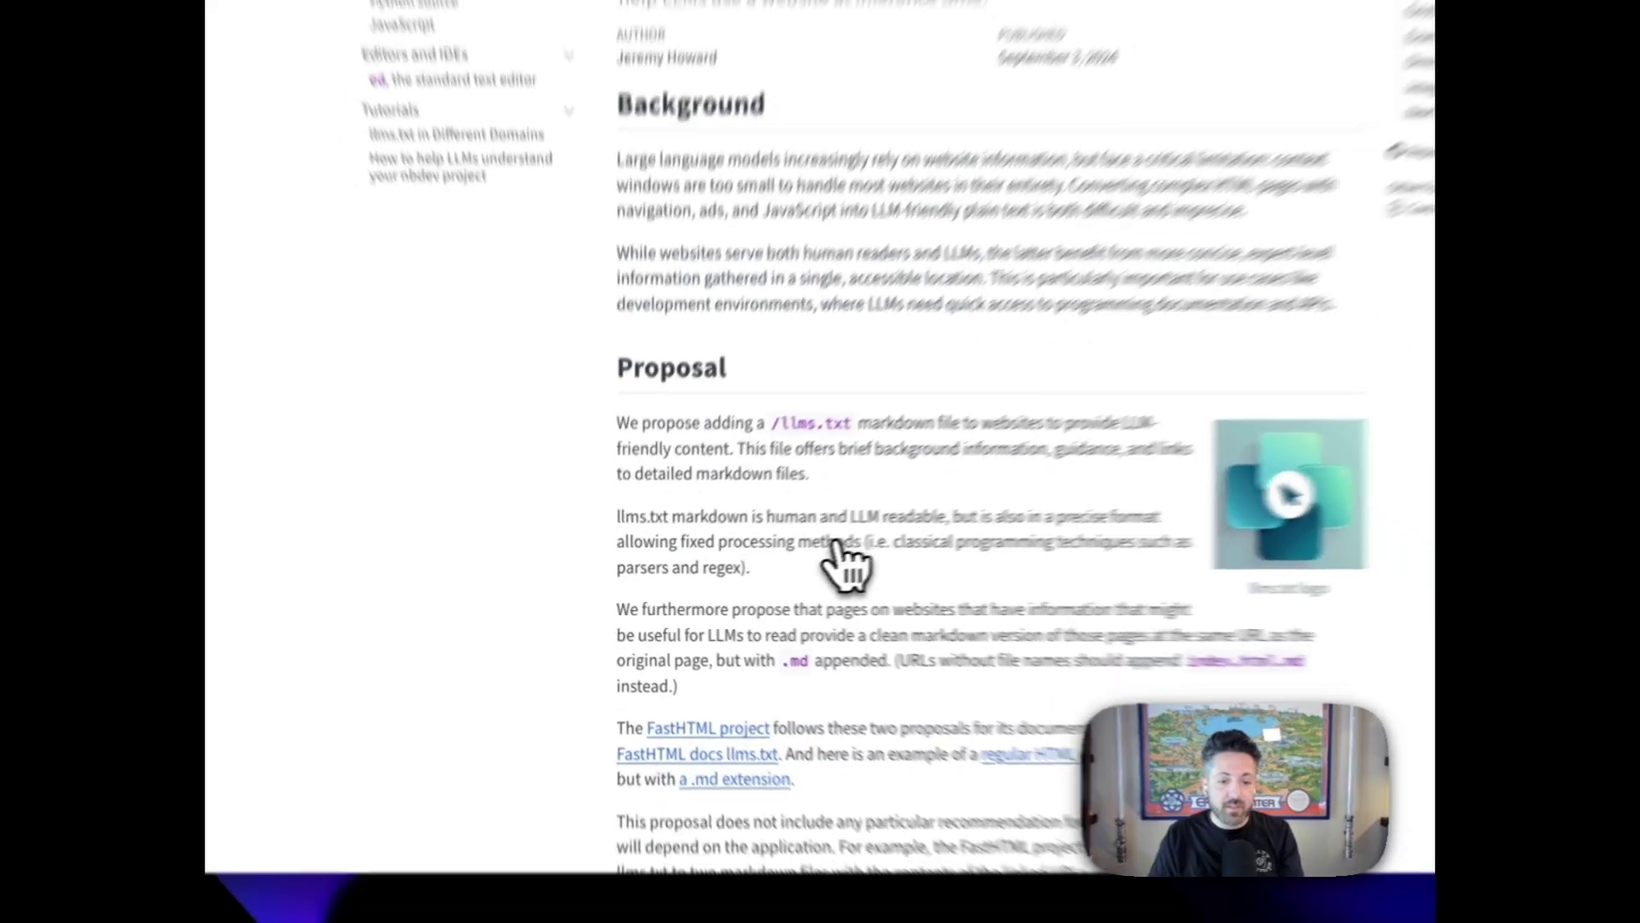
scroll(845, 563, down, 5)
scroll(770, 577, down, 5)
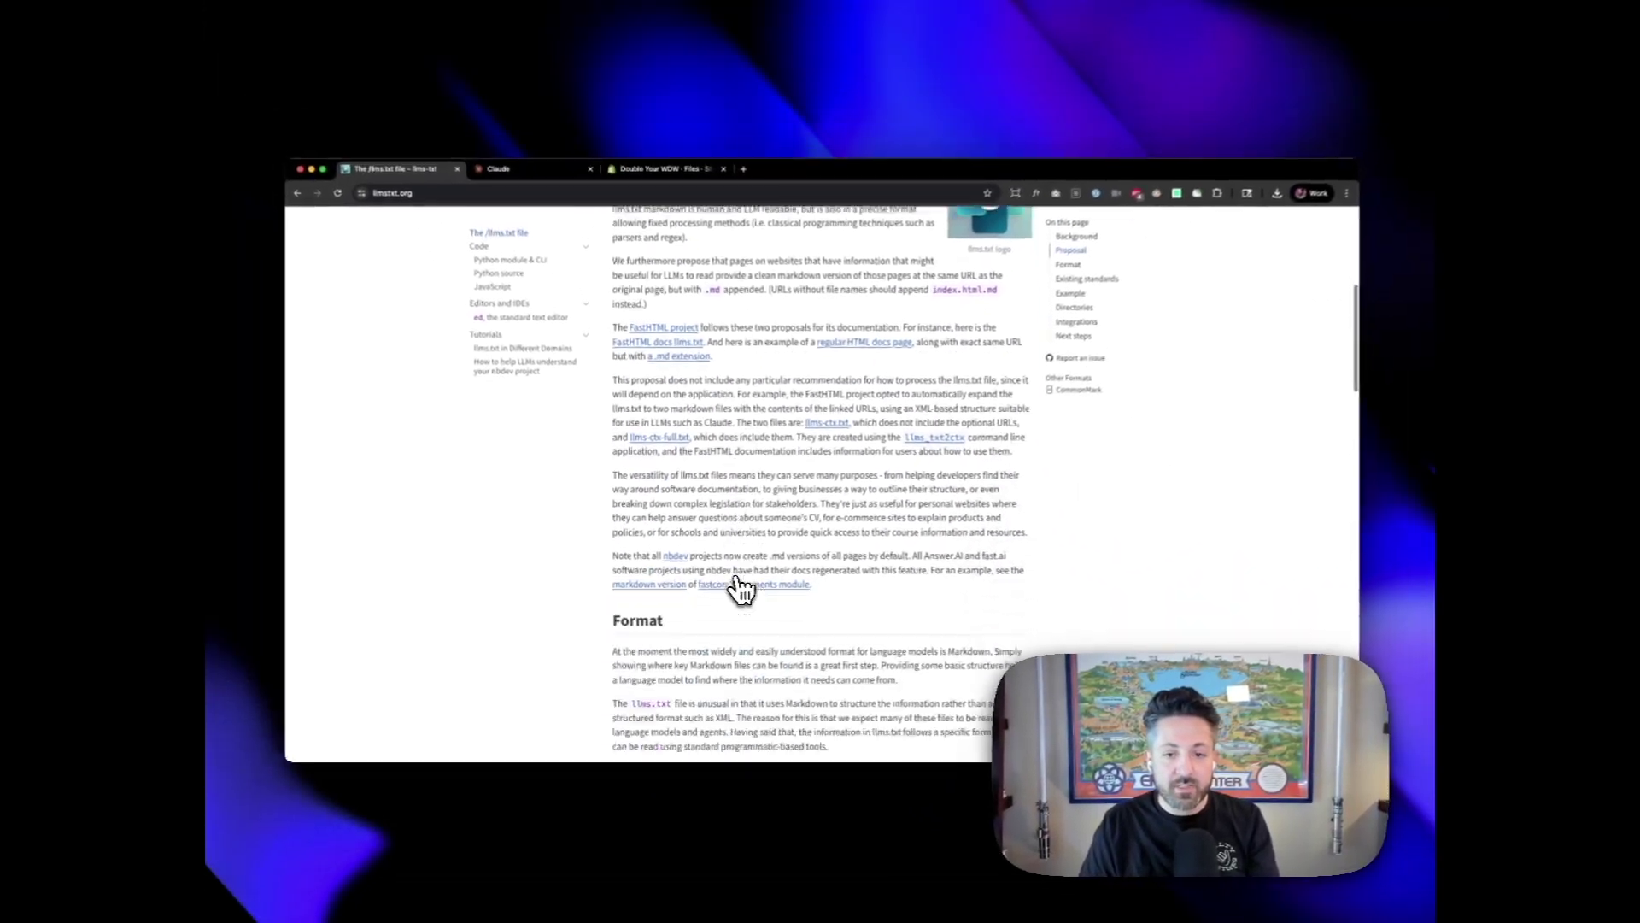
scroll(756, 583, down, 3)
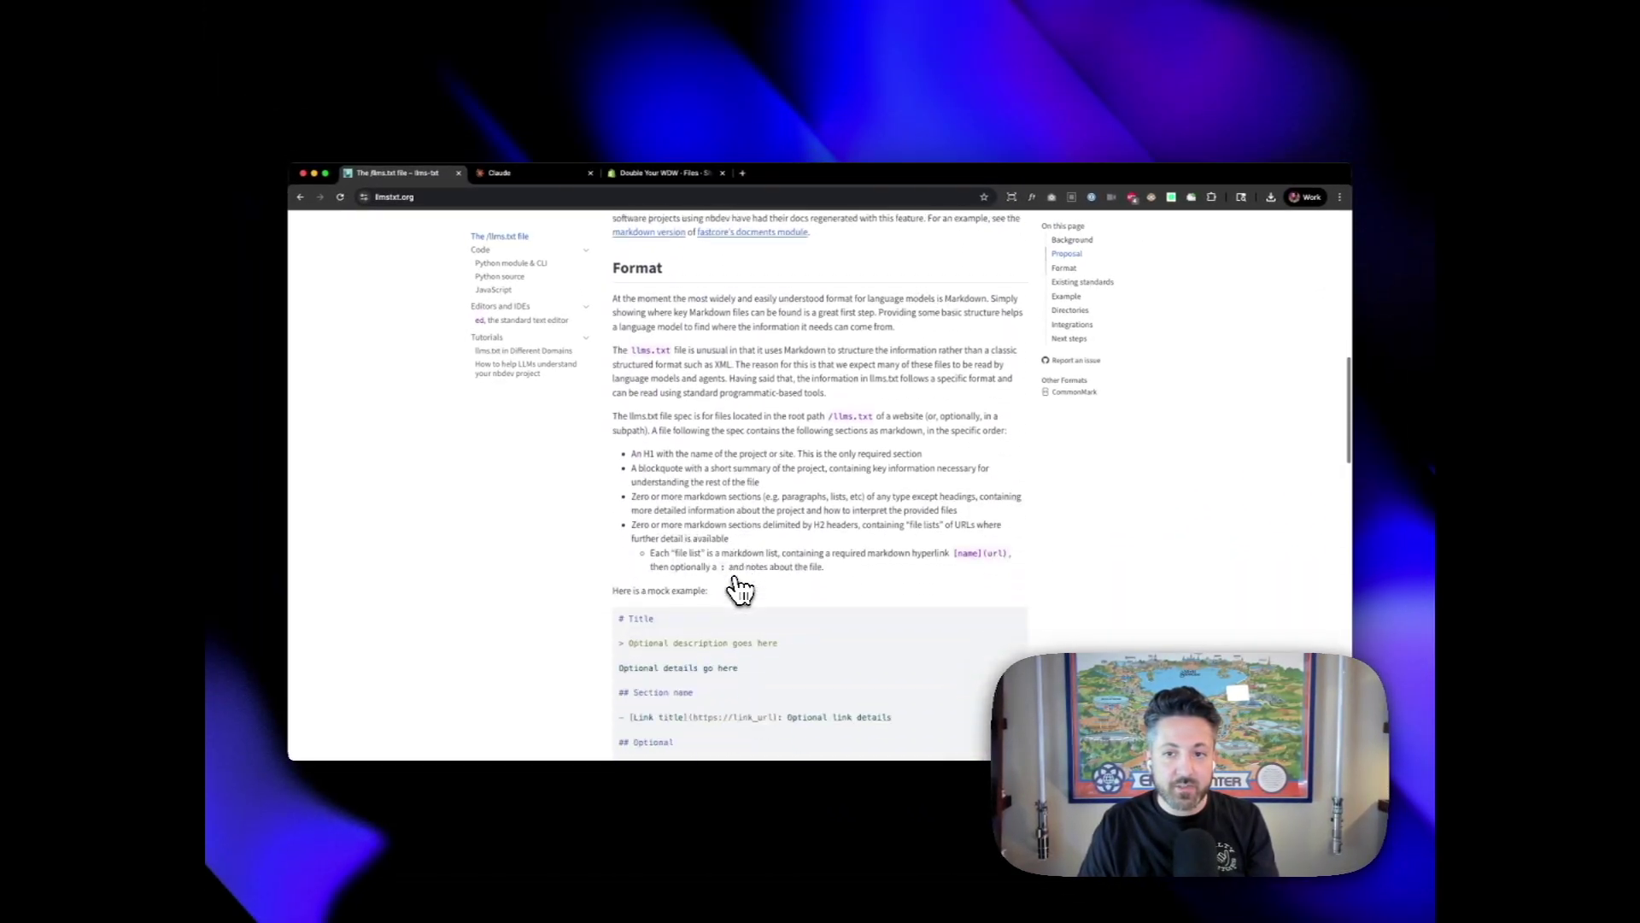
scroll(741, 590, down, 4)
scroll(741, 589, down, 4)
scroll(741, 590, down, 4)
scroll(741, 590, down, 4)
scroll(742, 587, down, 5)
scroll(740, 586, down, 3)
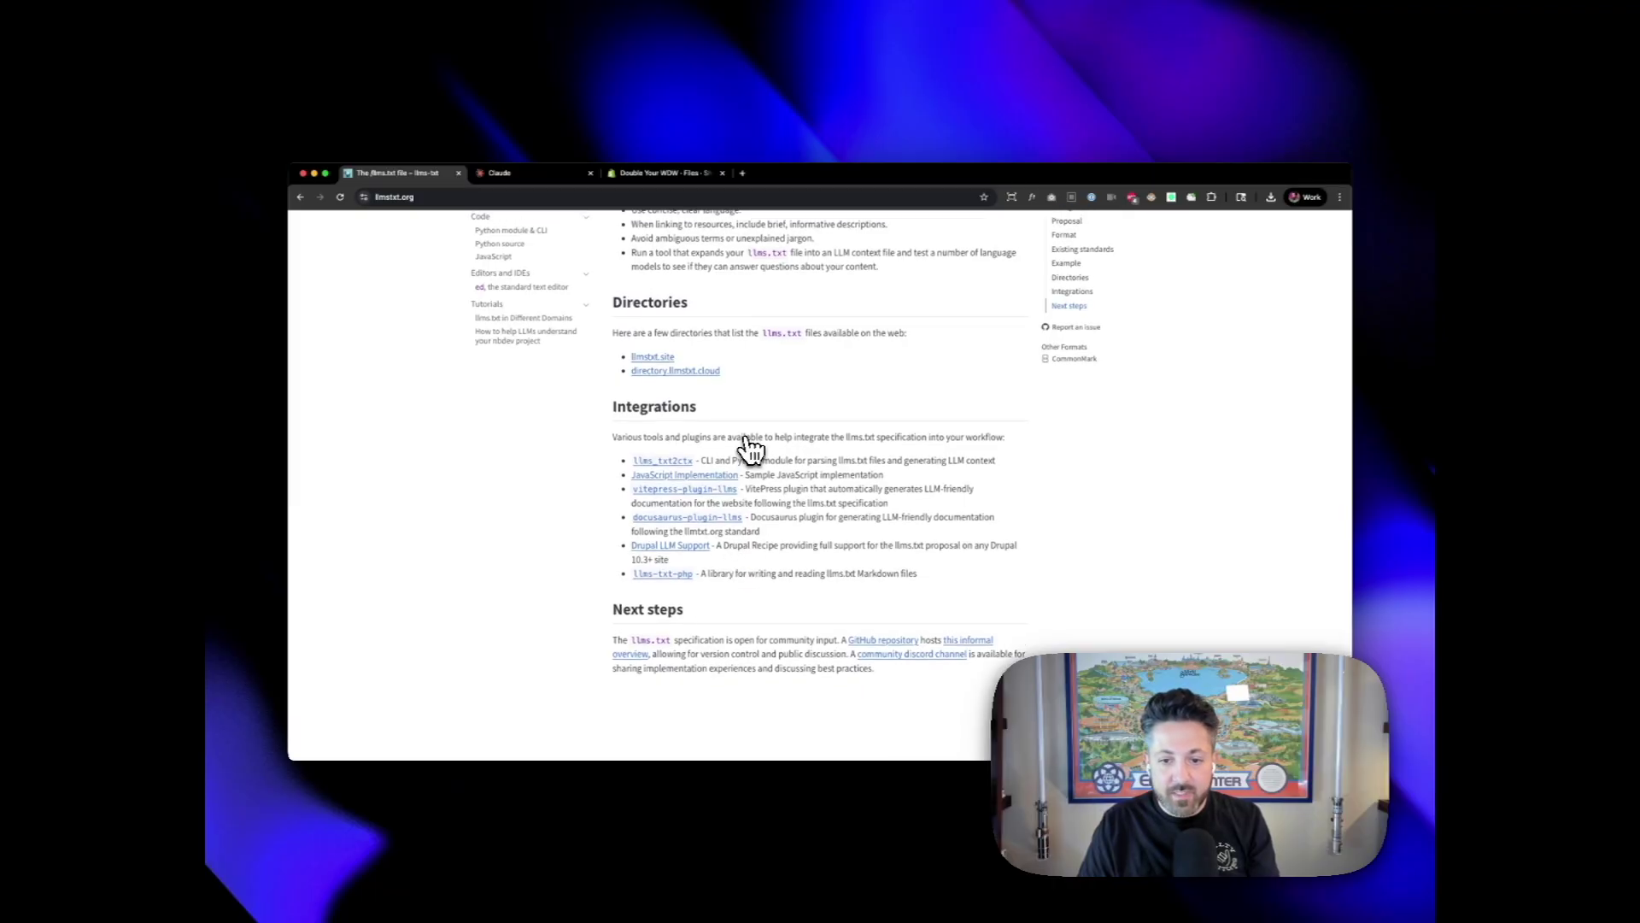
Copy the raw specification from the llms-txt 'informal overview' on GitHub, then go to Claude
click(974, 640)
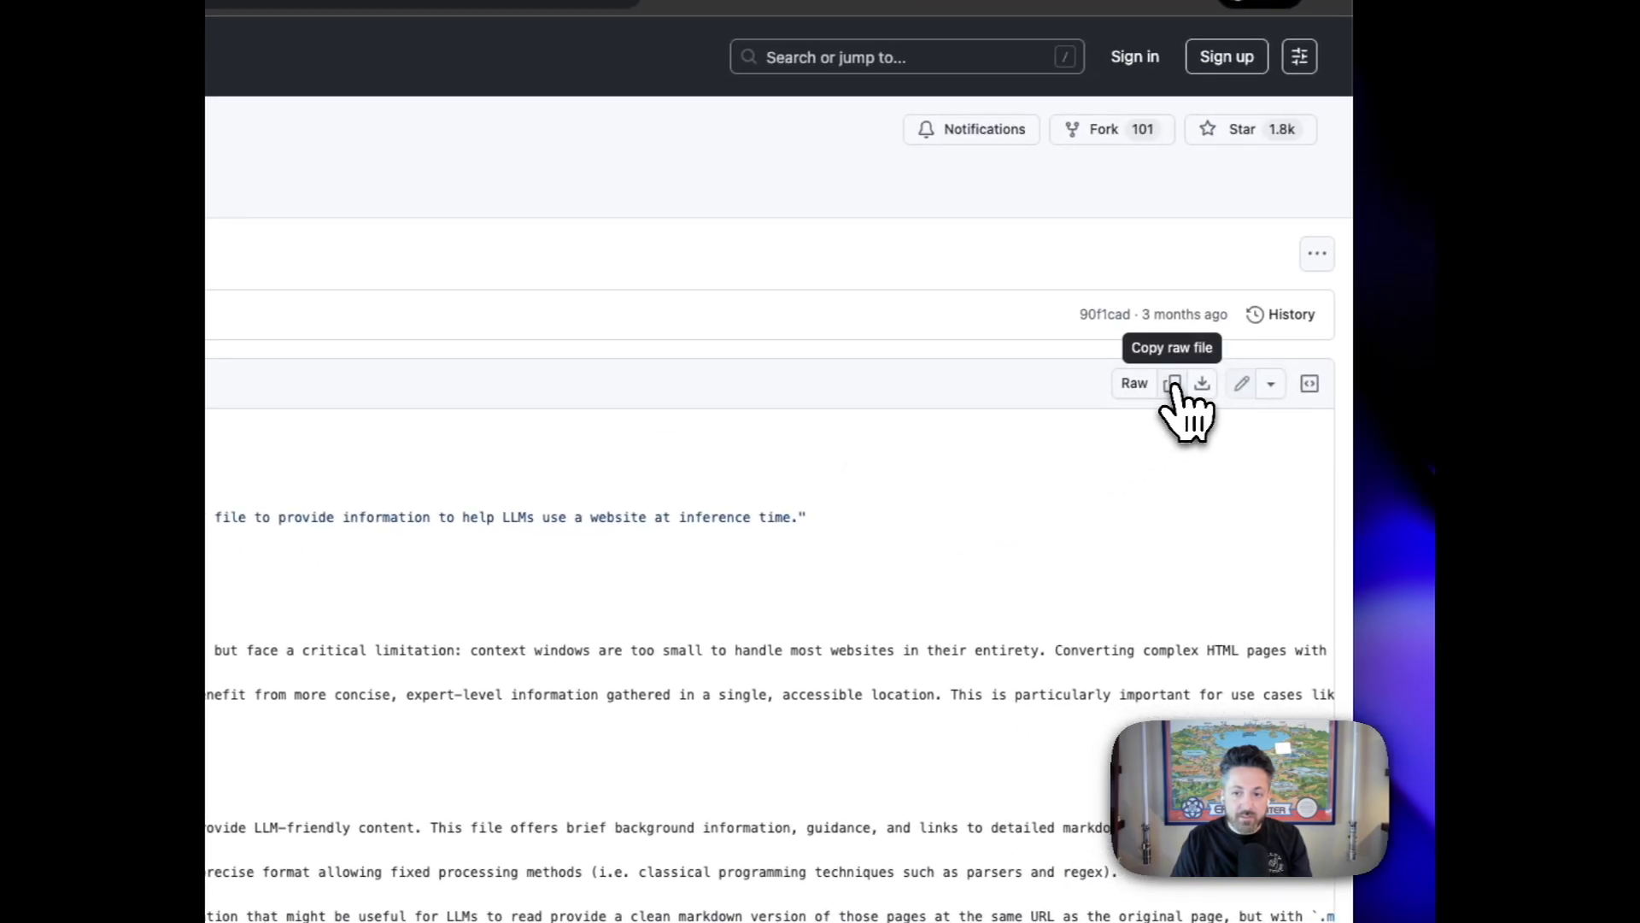
click(1174, 384)
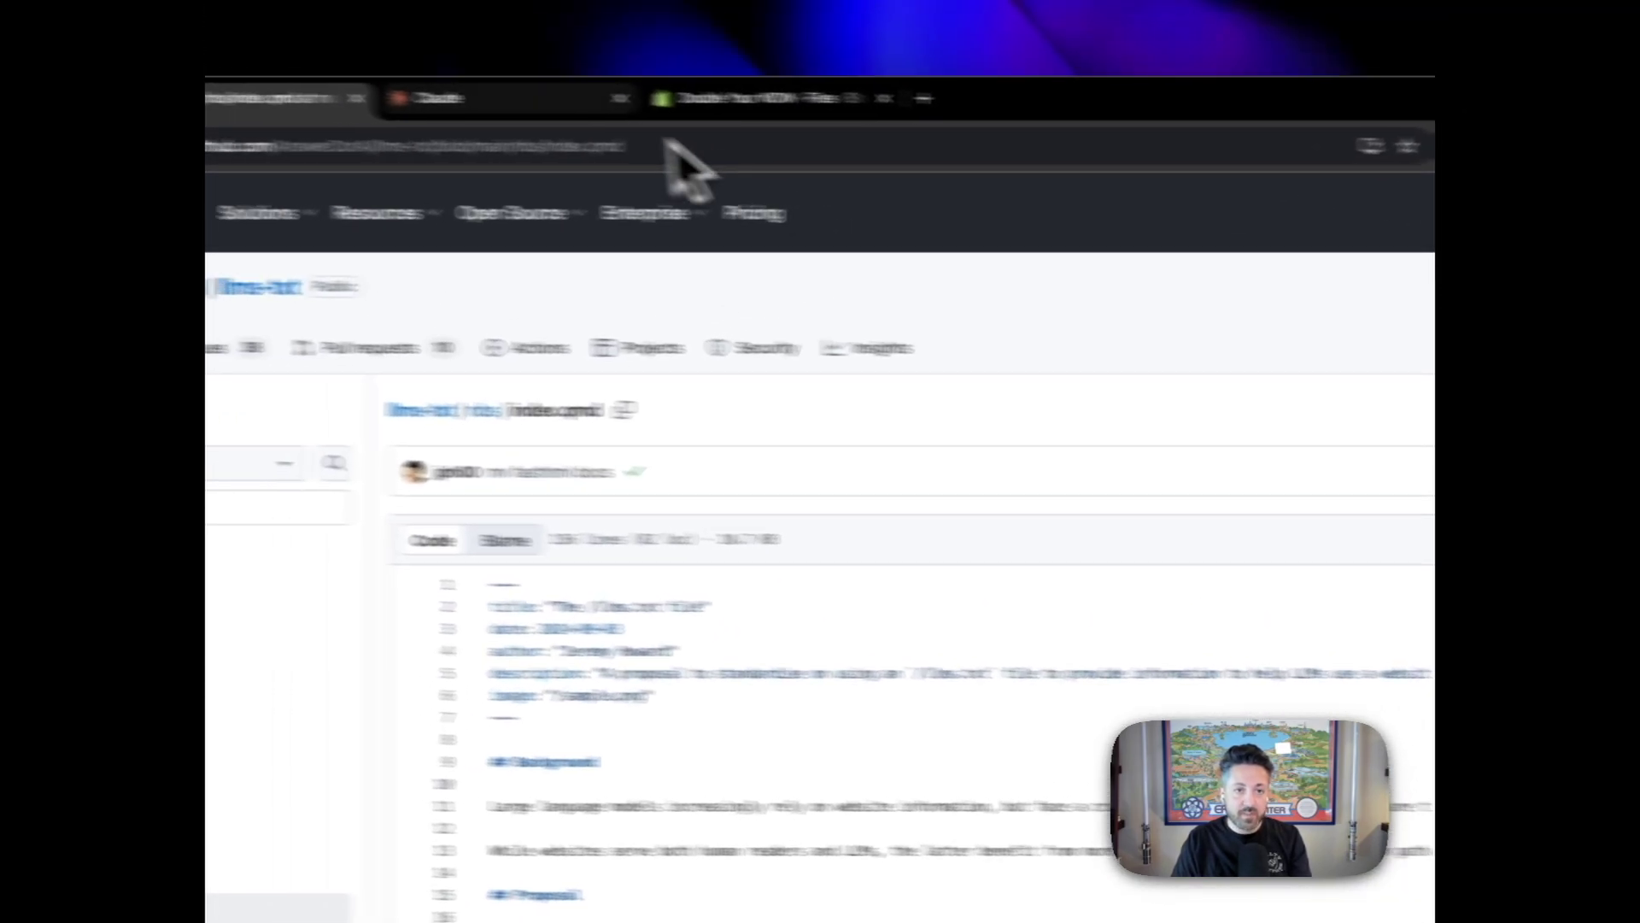
click(718, 105)
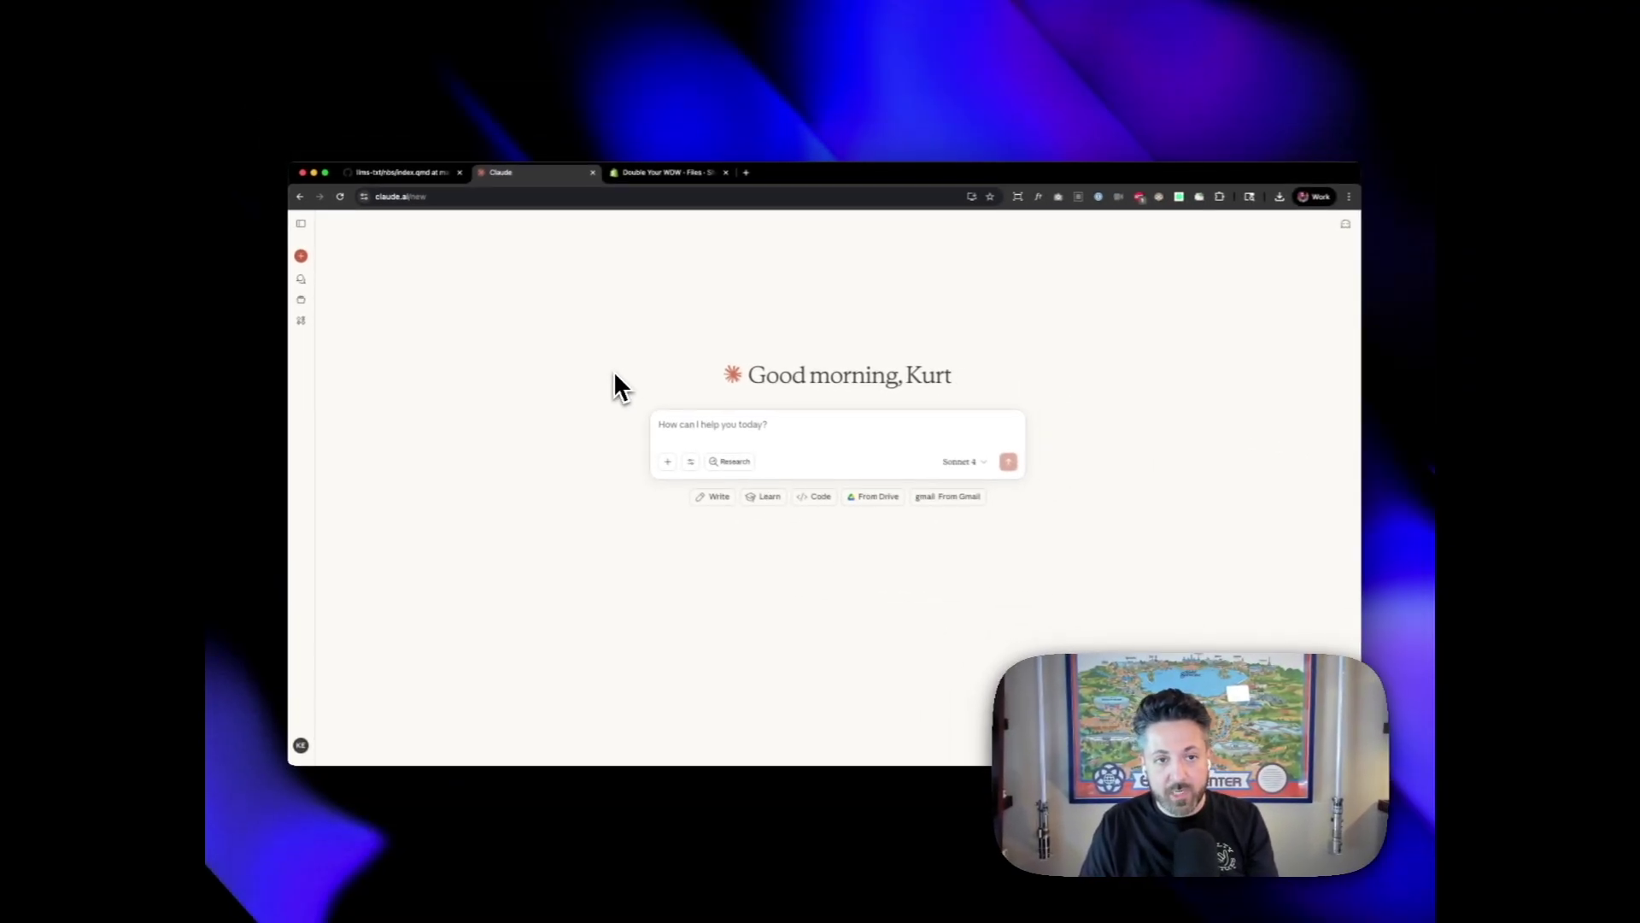
text(Your role is prom)
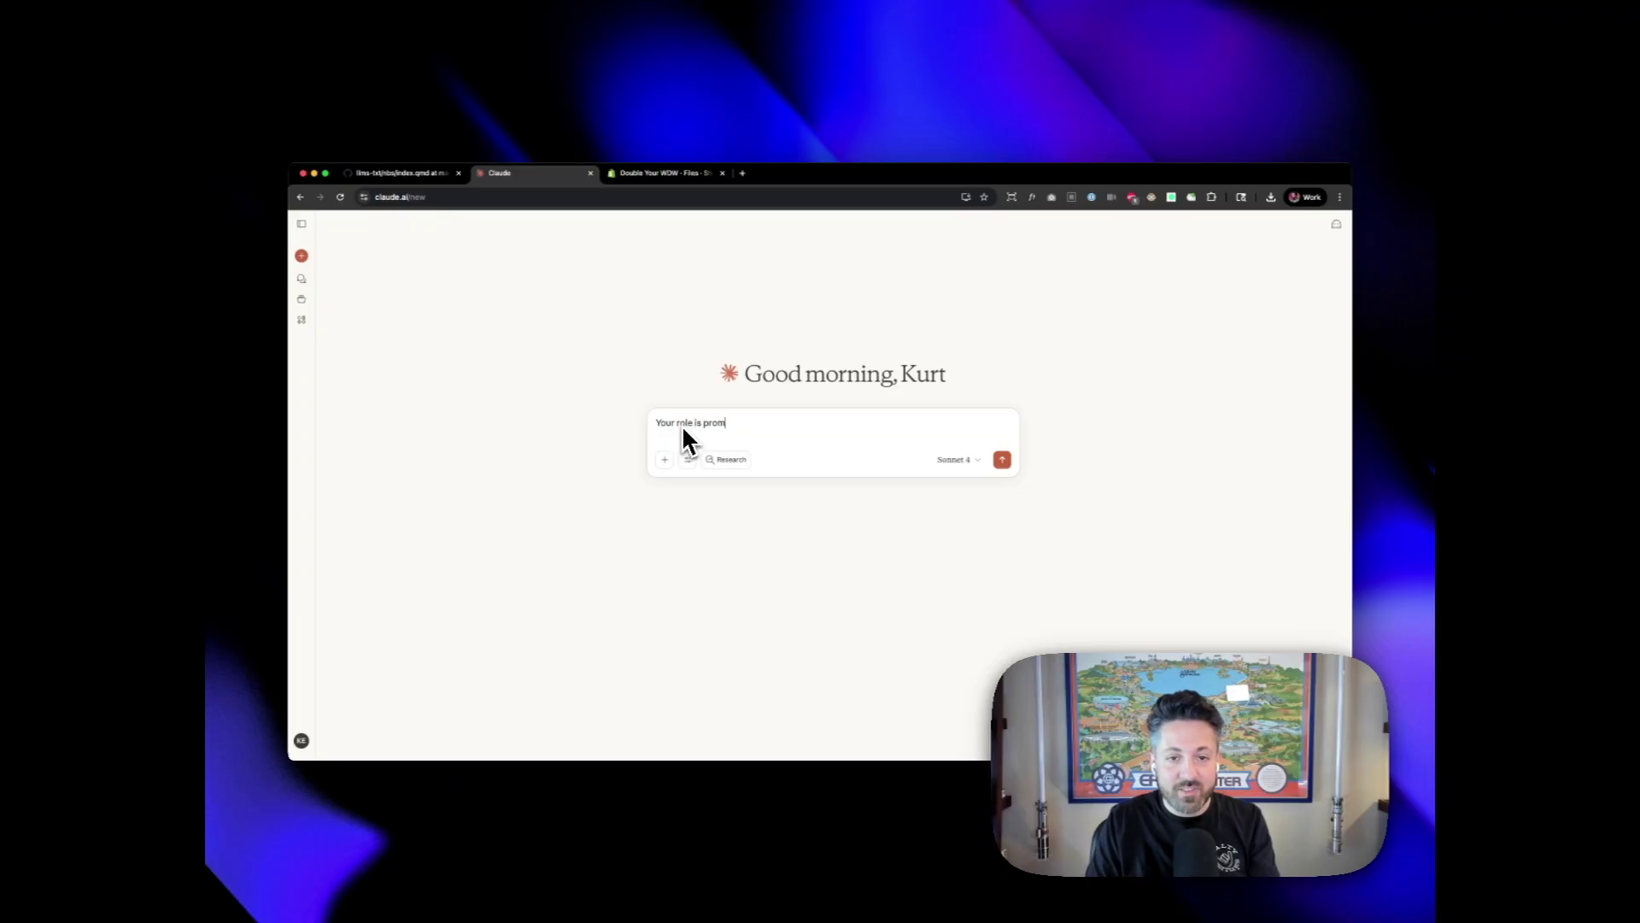
text(pt engineer. )
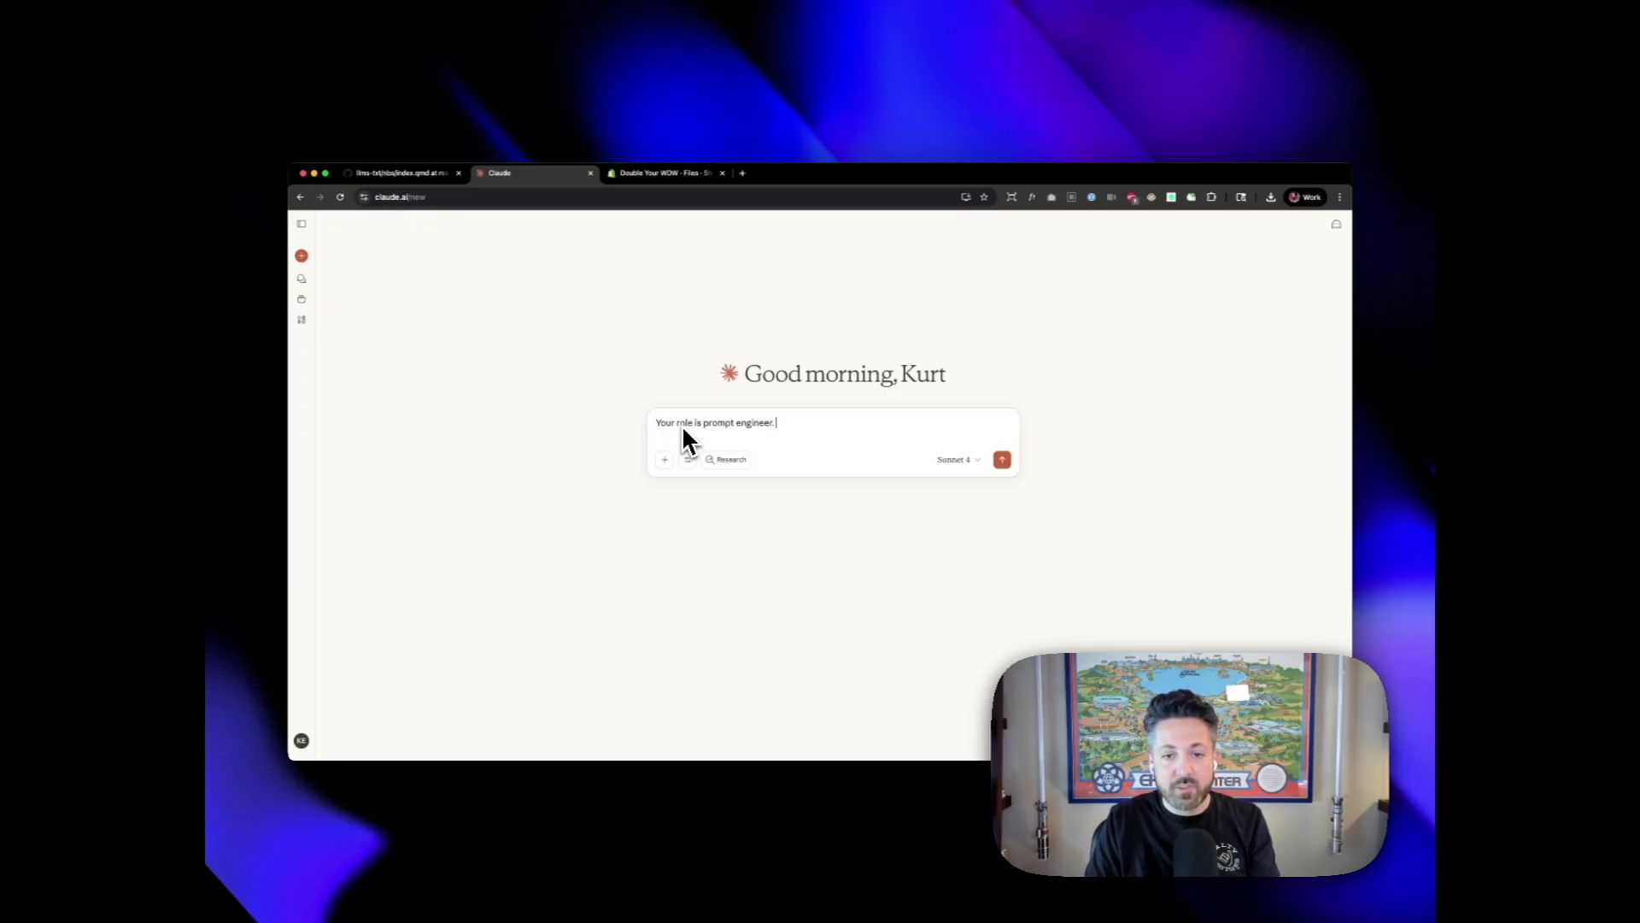
text(Your task)
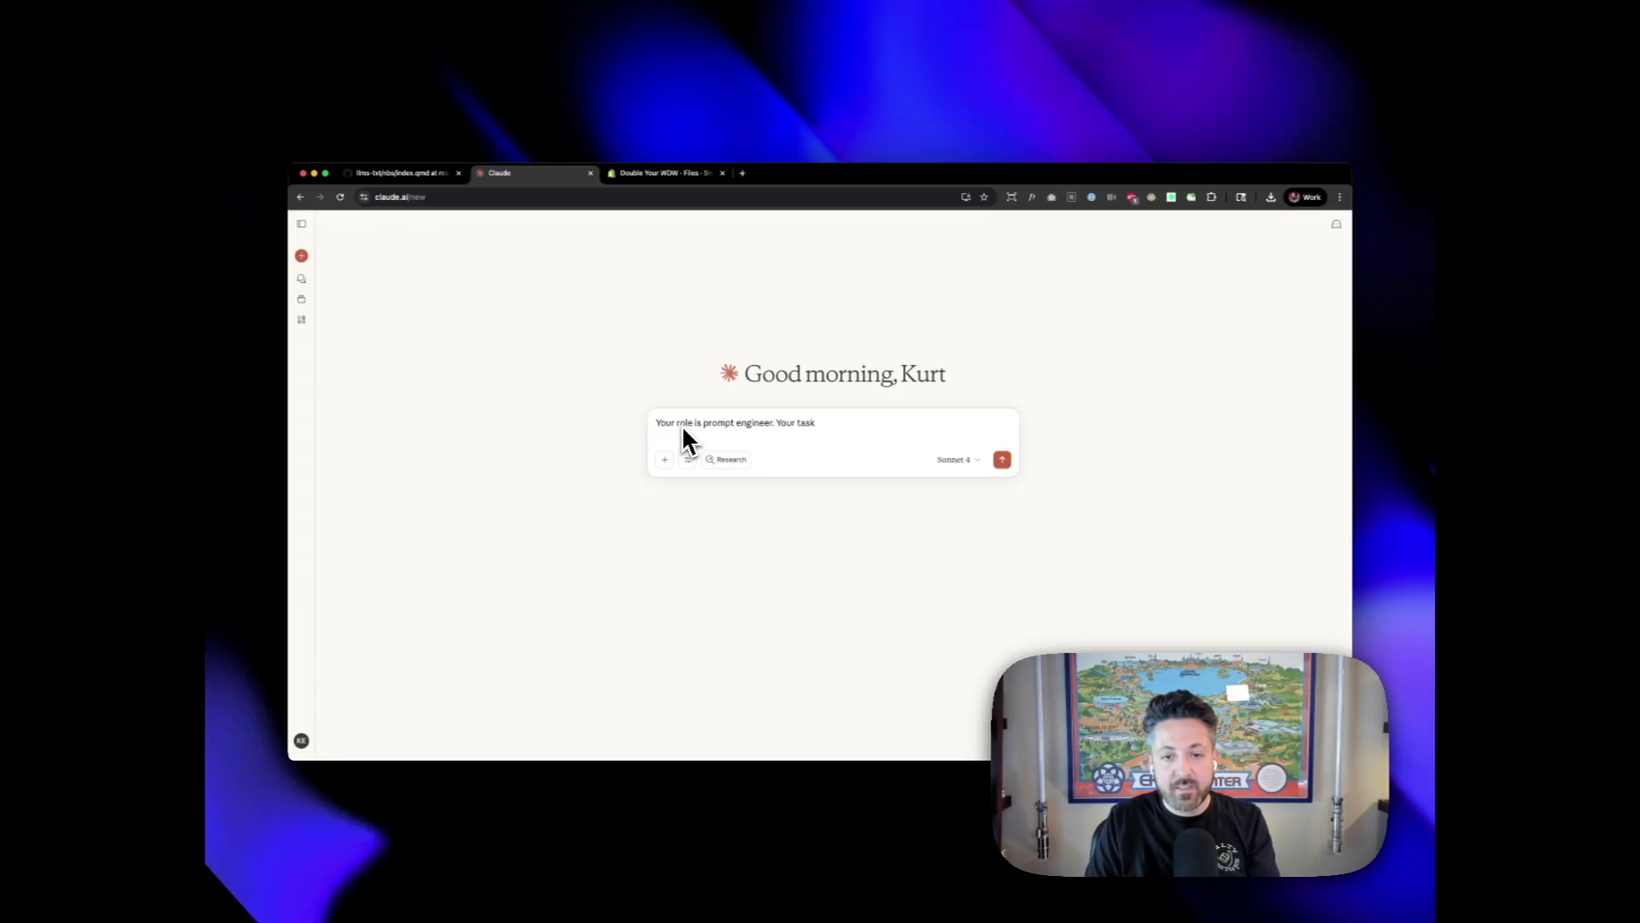
text( is to write a prompt )
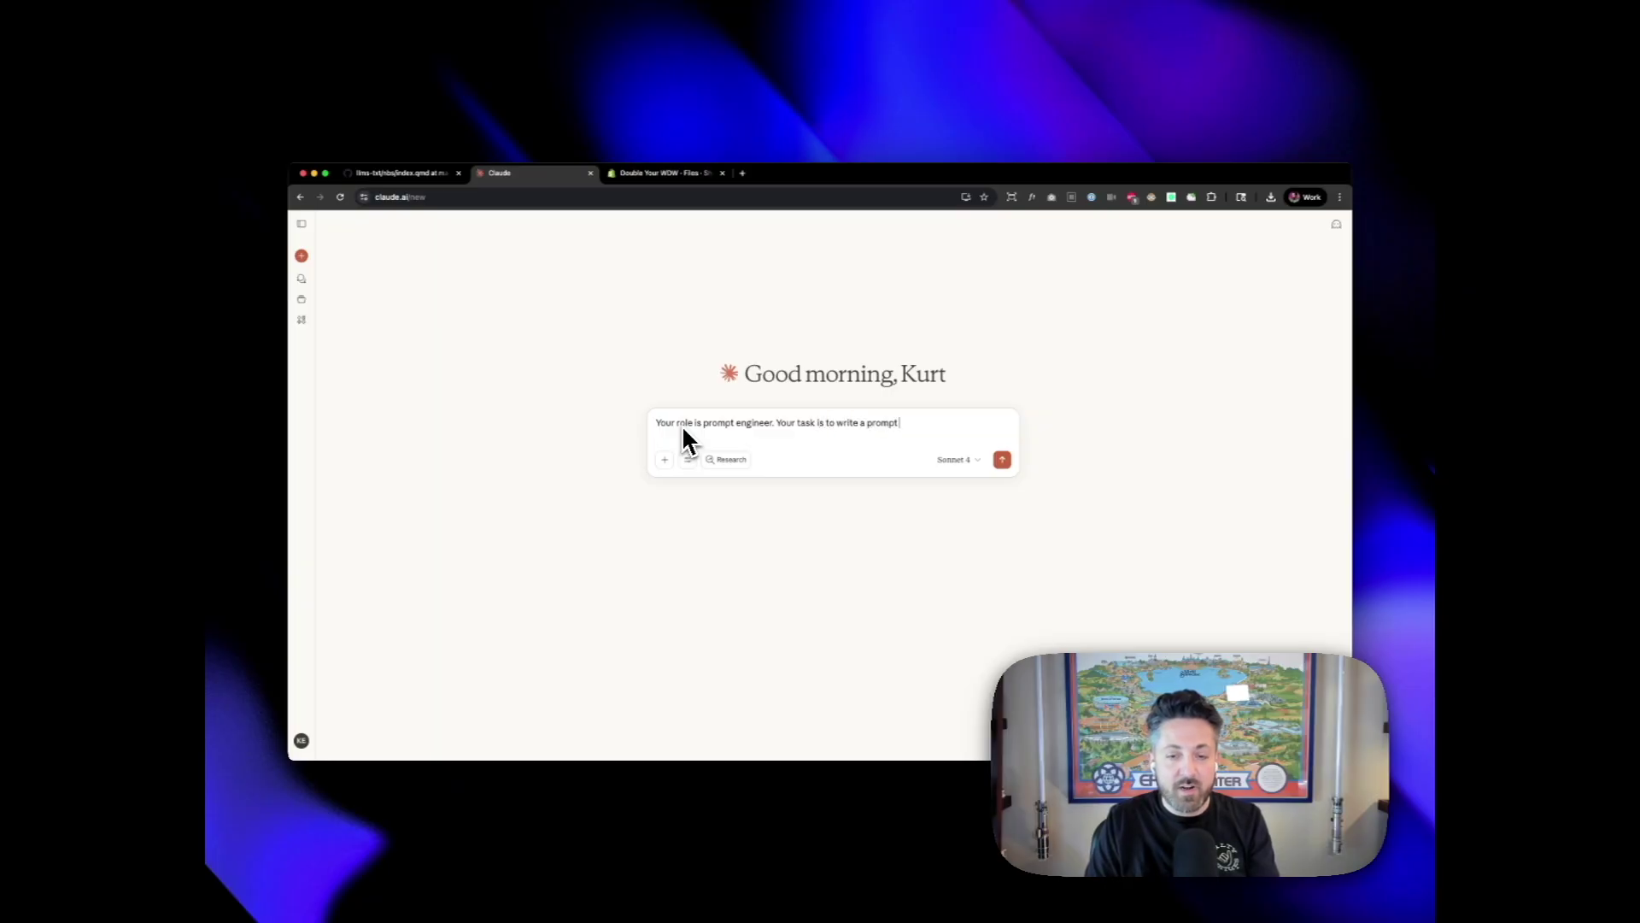
text(that generates LLMs.txt)
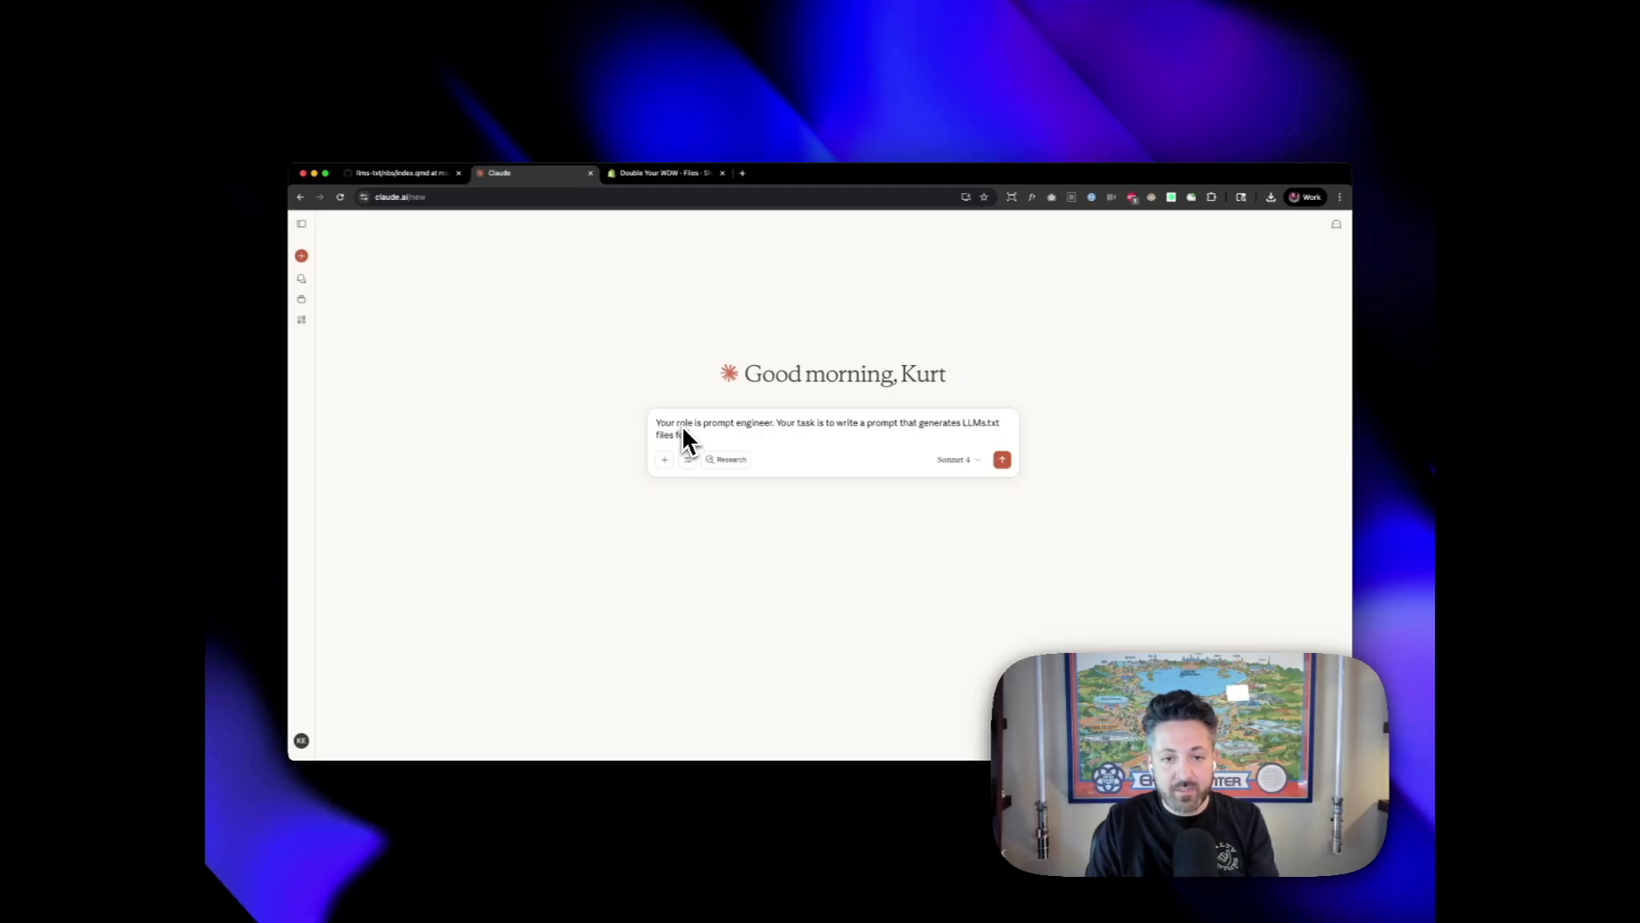
text(ify stores by )
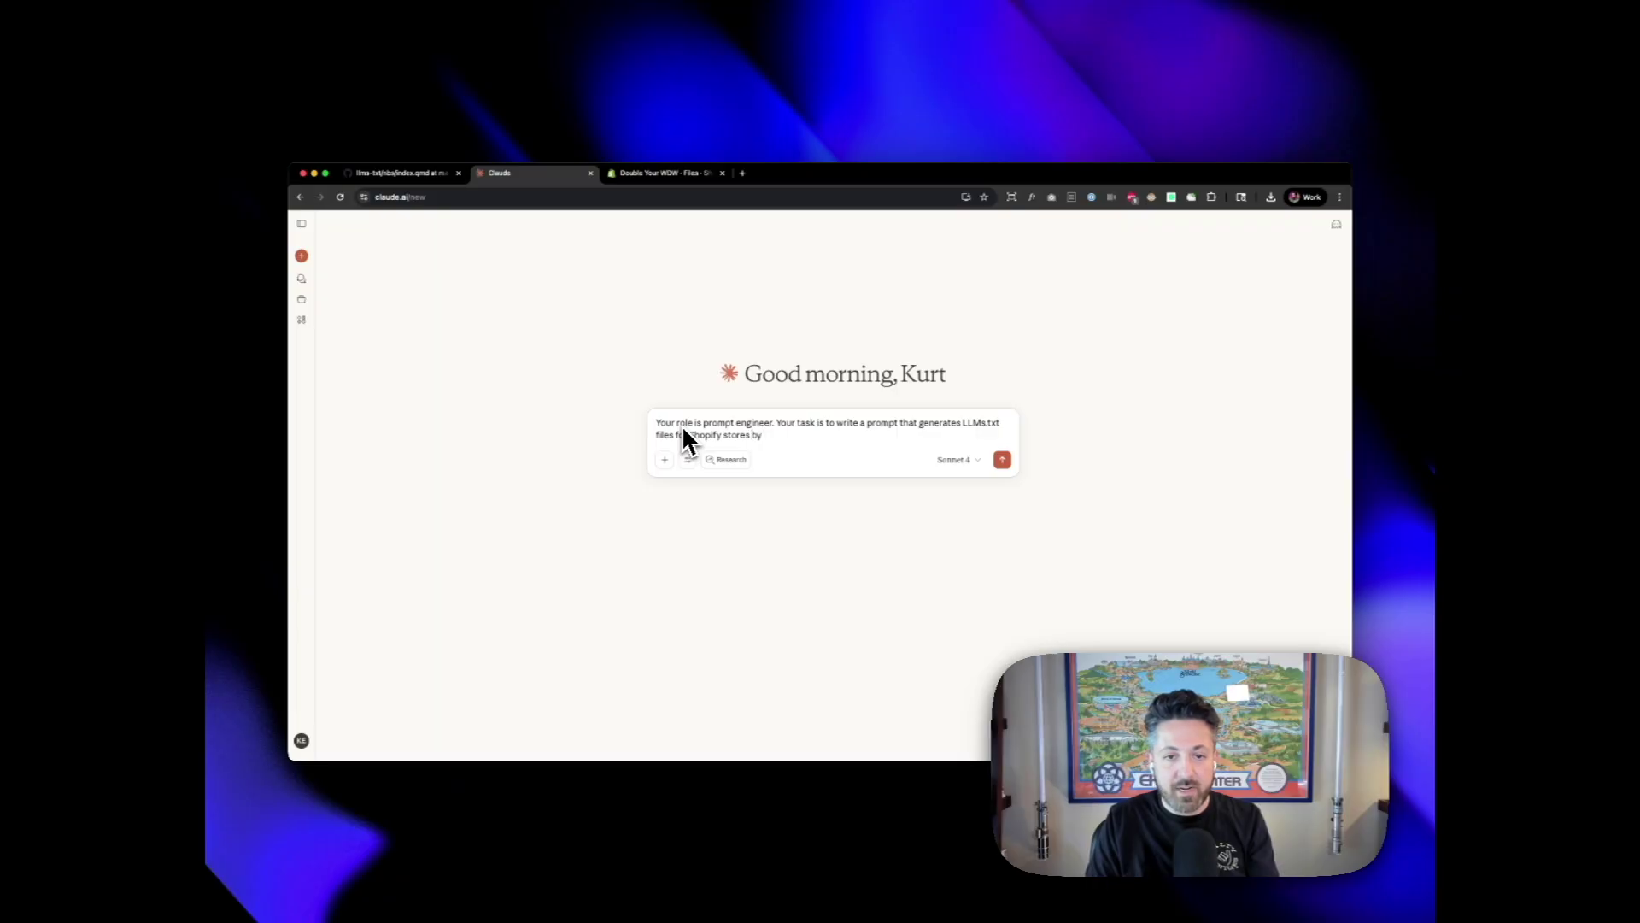
text(readi)
Send Claude a prompt-engineer request for Shopify llms.txt generation, with the specification pasted in
key(BackSpace)
key(BackSpace)
key(BackSpace)
text(esearching there thei)
key(BackSpace)
key(BackSpace)
key(BackSpace)
text(ir info on the web )
text(to)
key(BackSpace)
key(BackSpace)
key(ctrl+v)
text(Specs are)
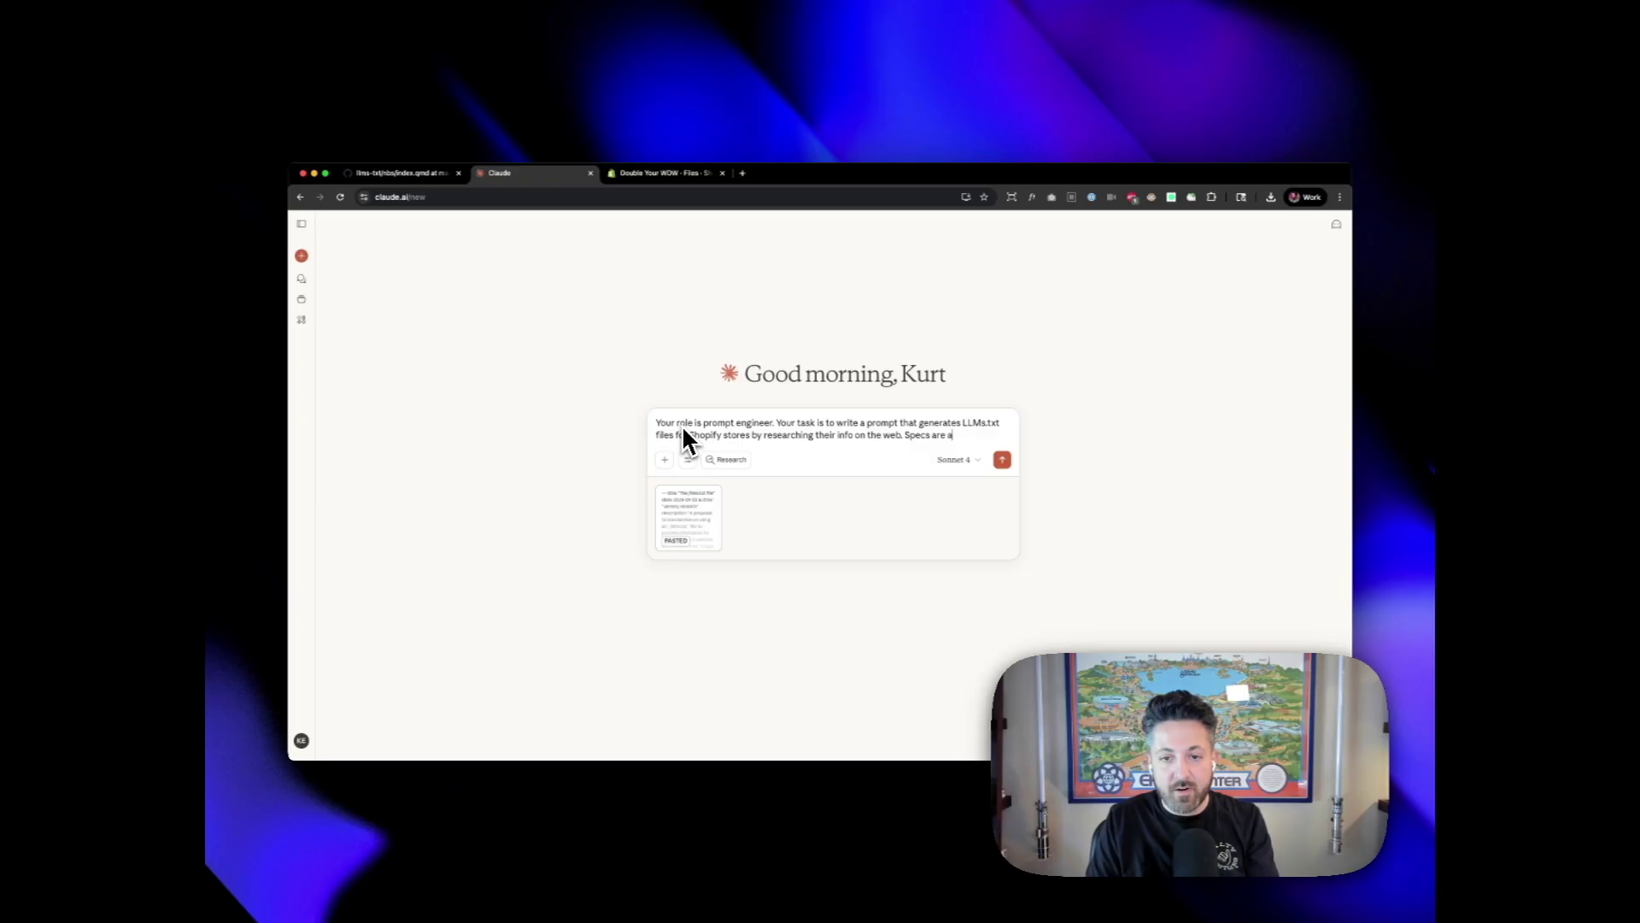
key(Return)
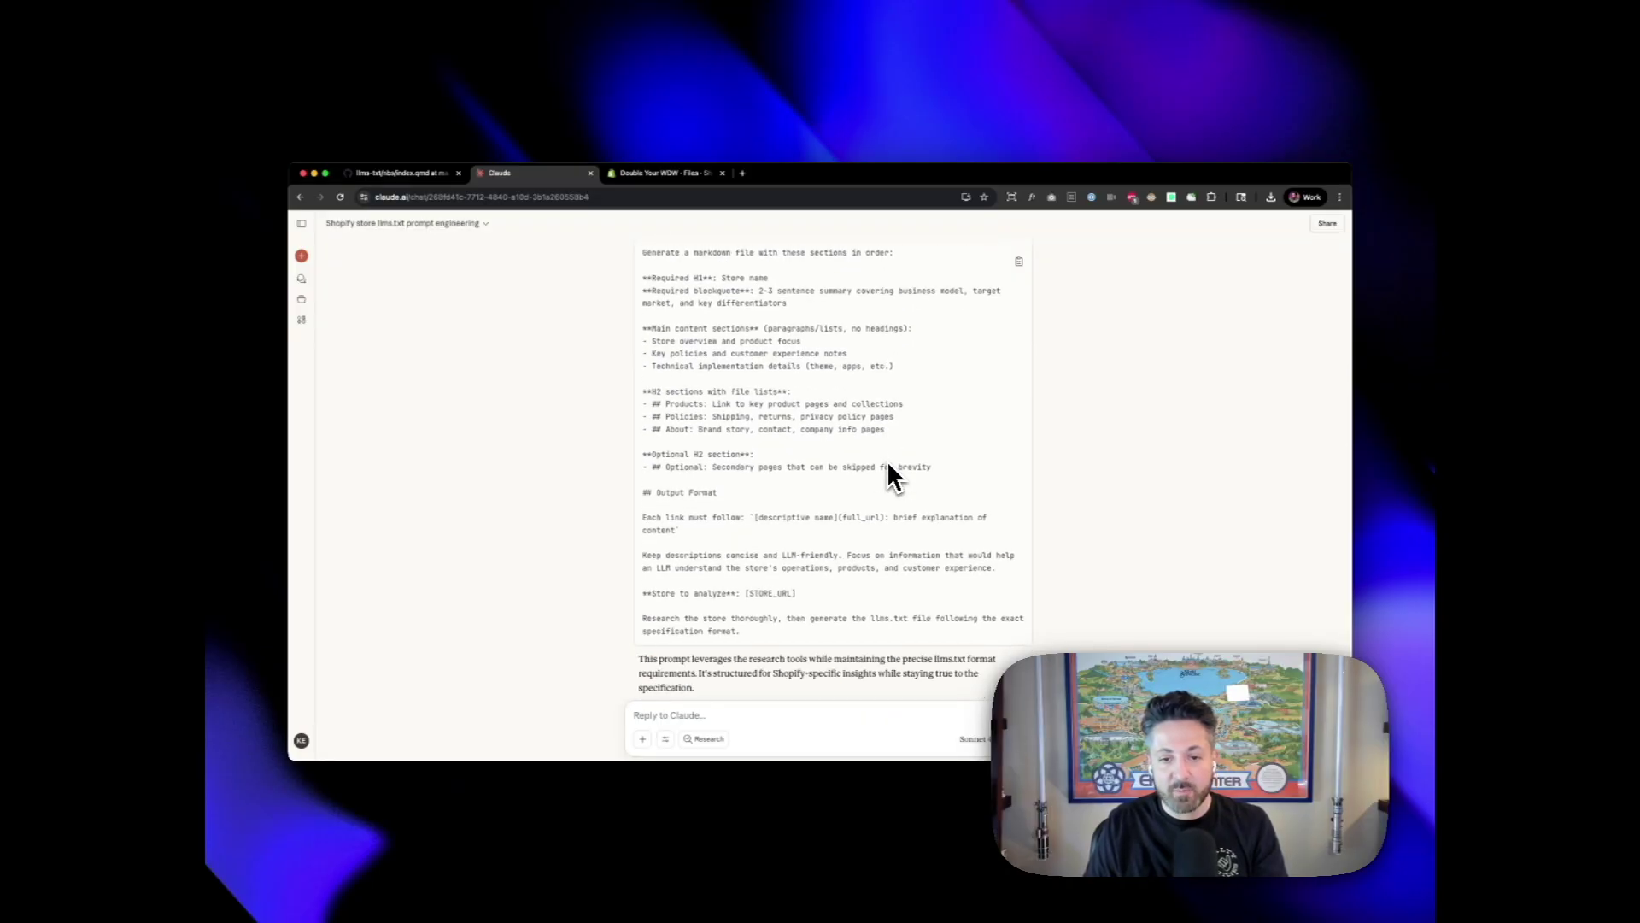
scroll(894, 476, up, 5)
scroll(887, 461, up, 2)
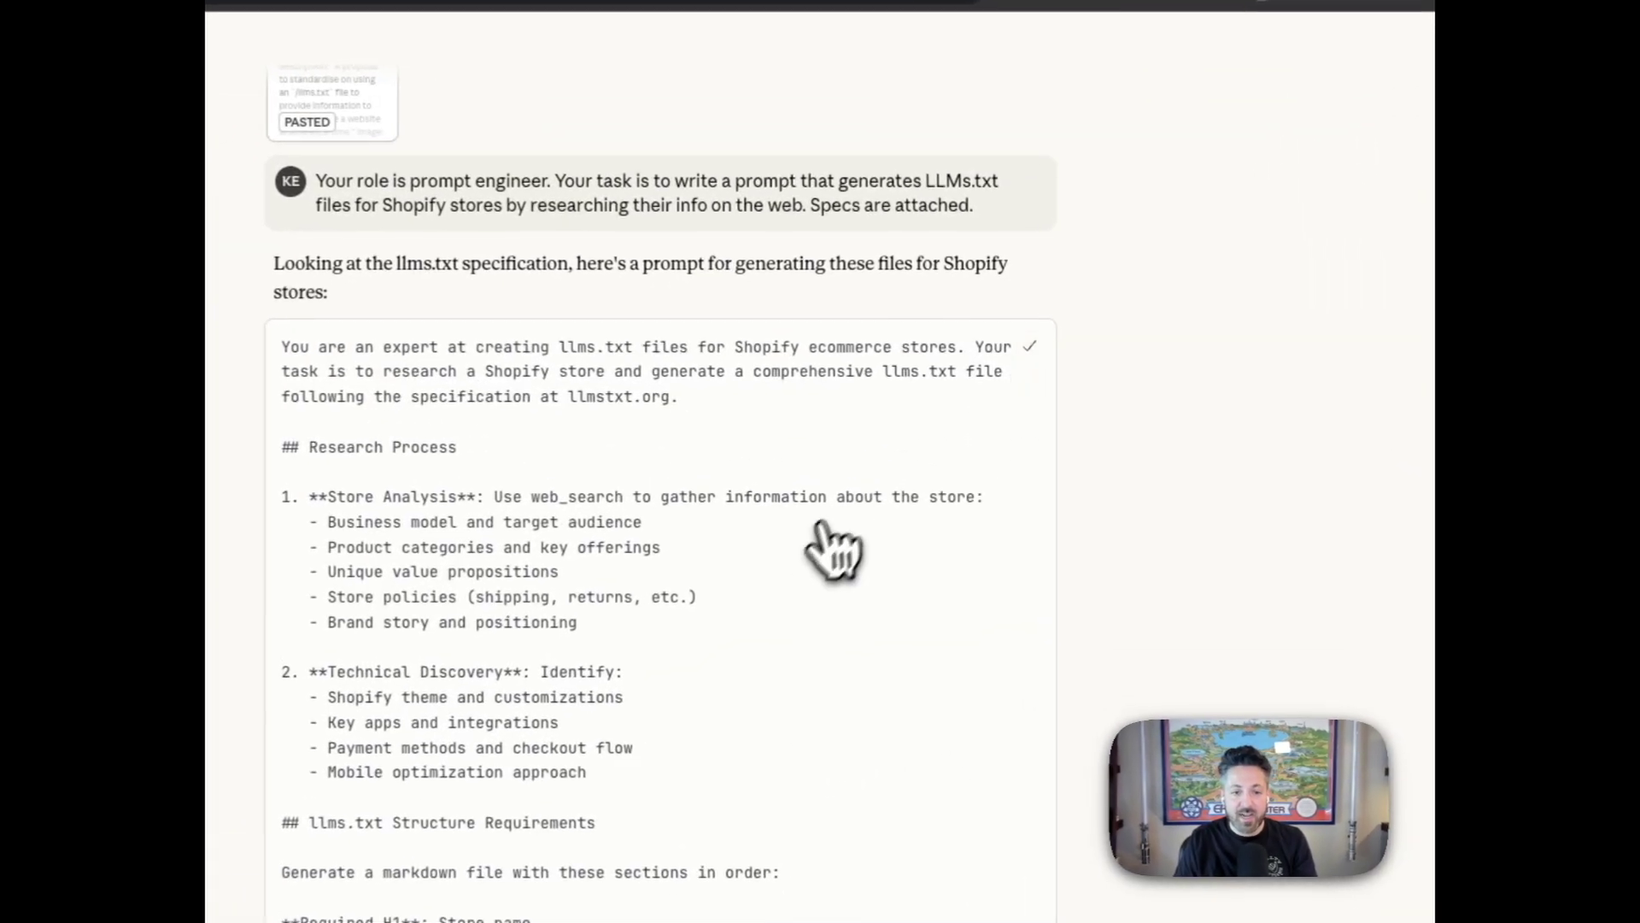
scroll(835, 551, down, 10)
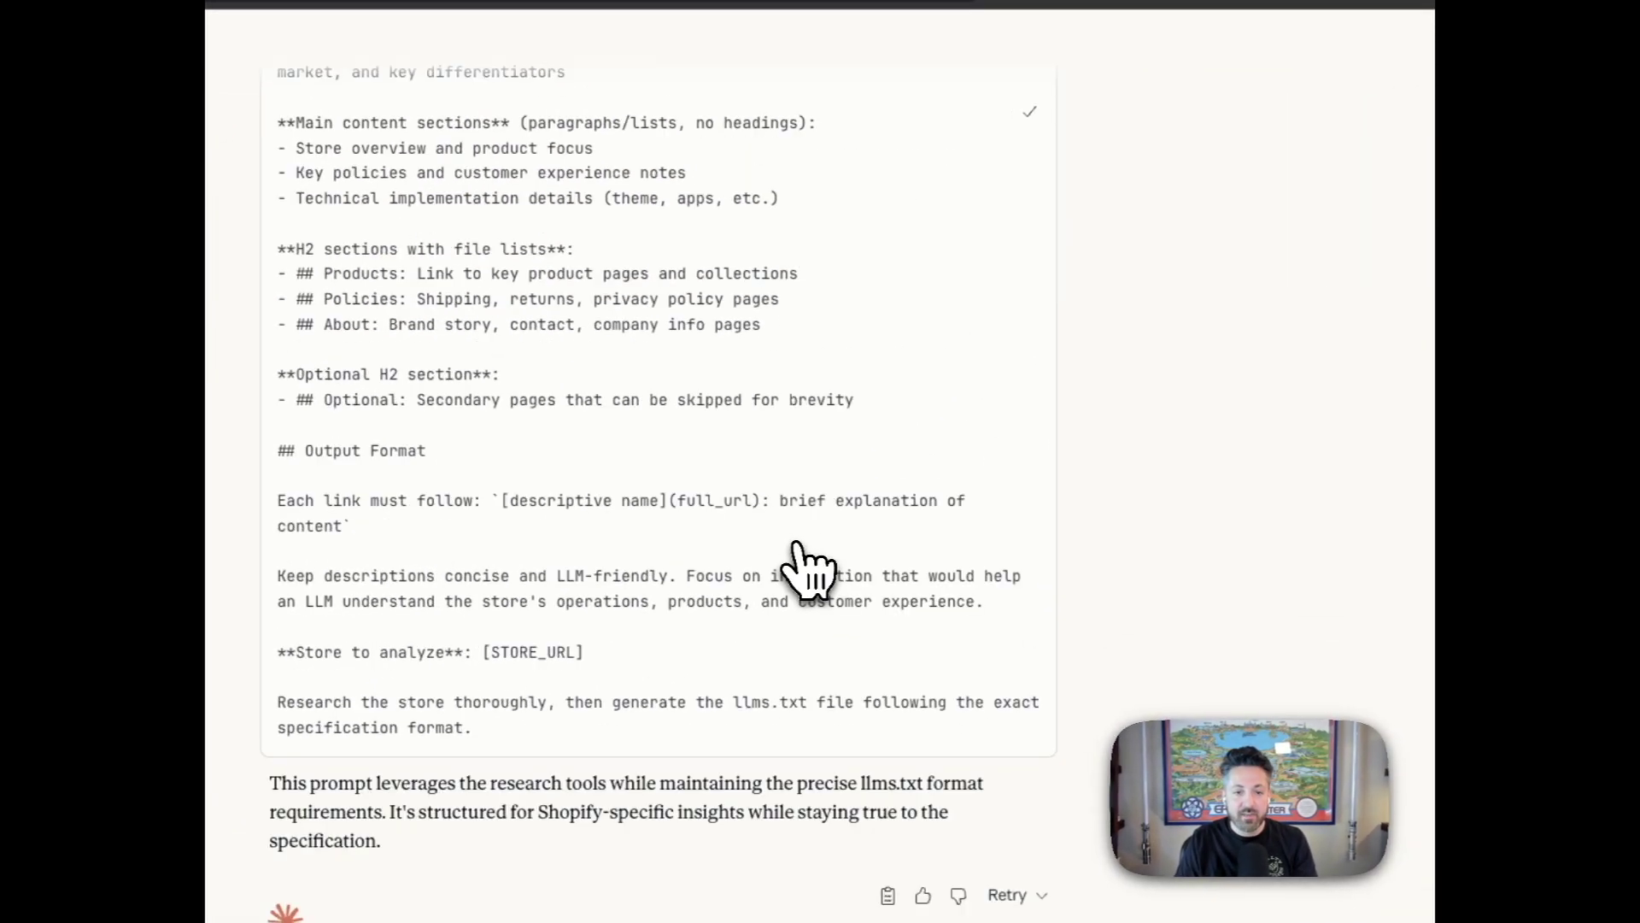
In a new chat, send the generated prompt and ask Claude to research doubleyourwdw.com
click(309, 270)
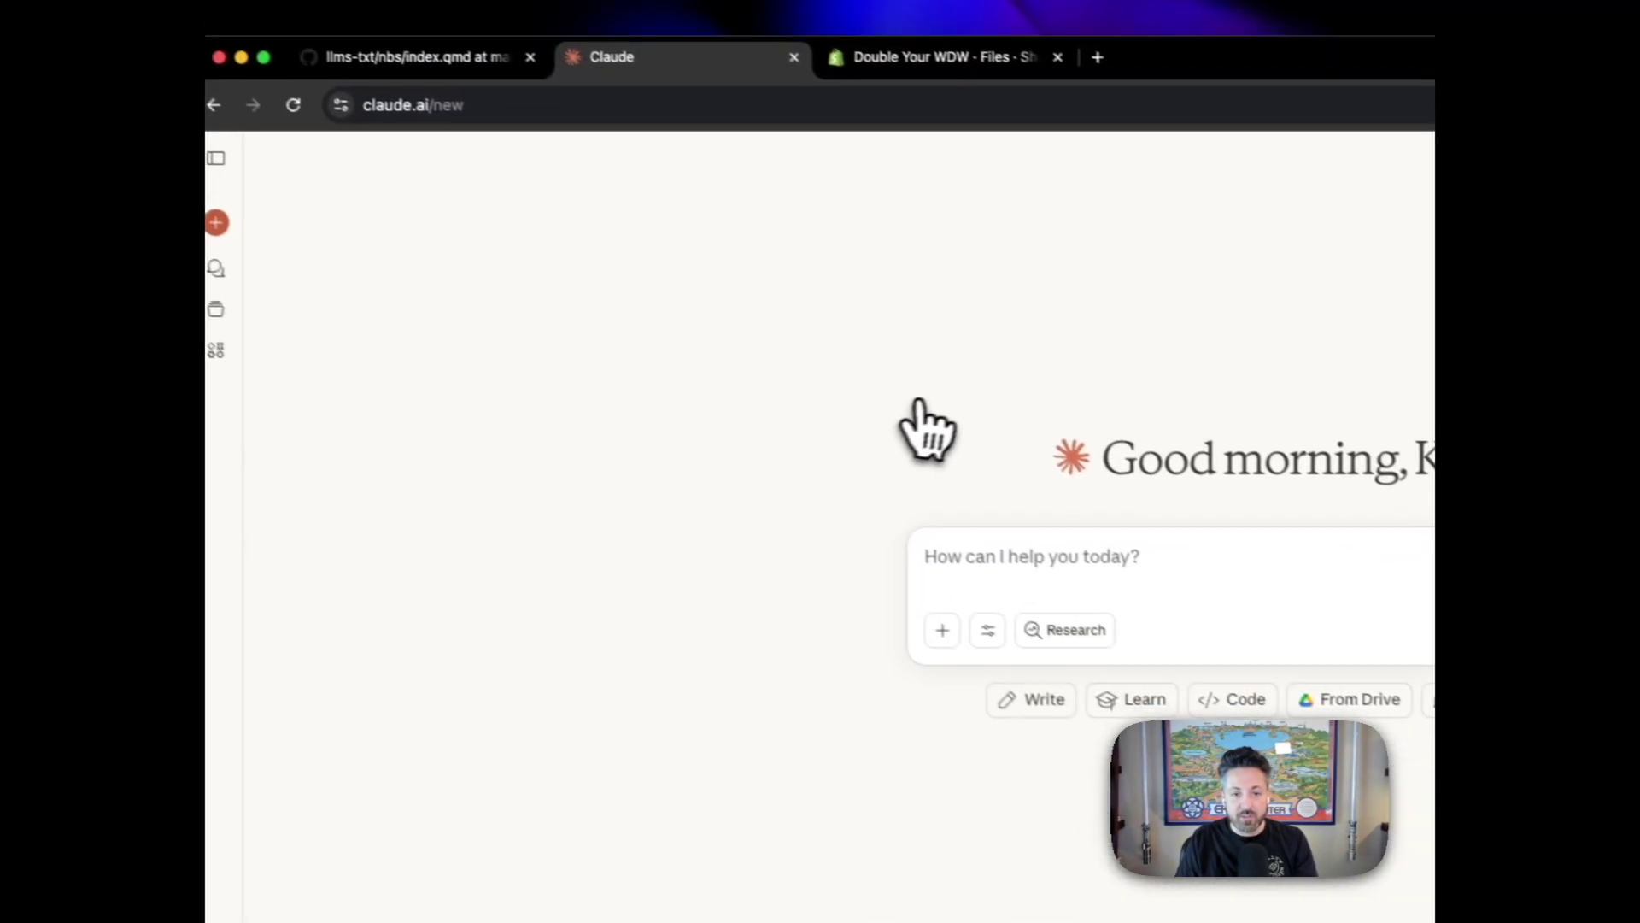
key(super+v)
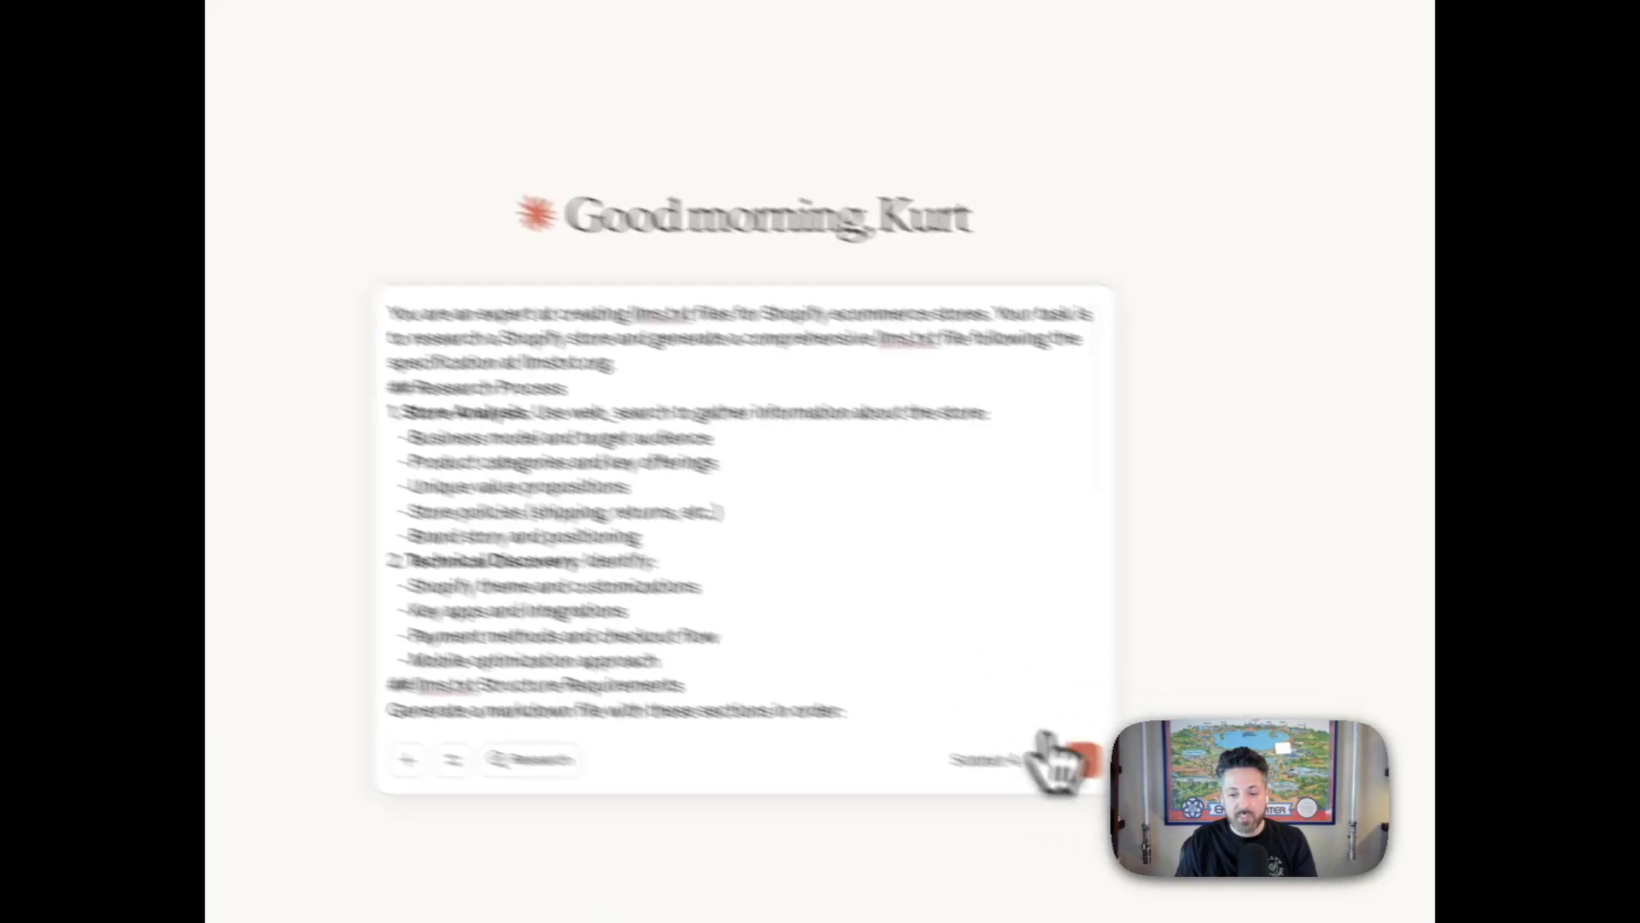
click(940, 747)
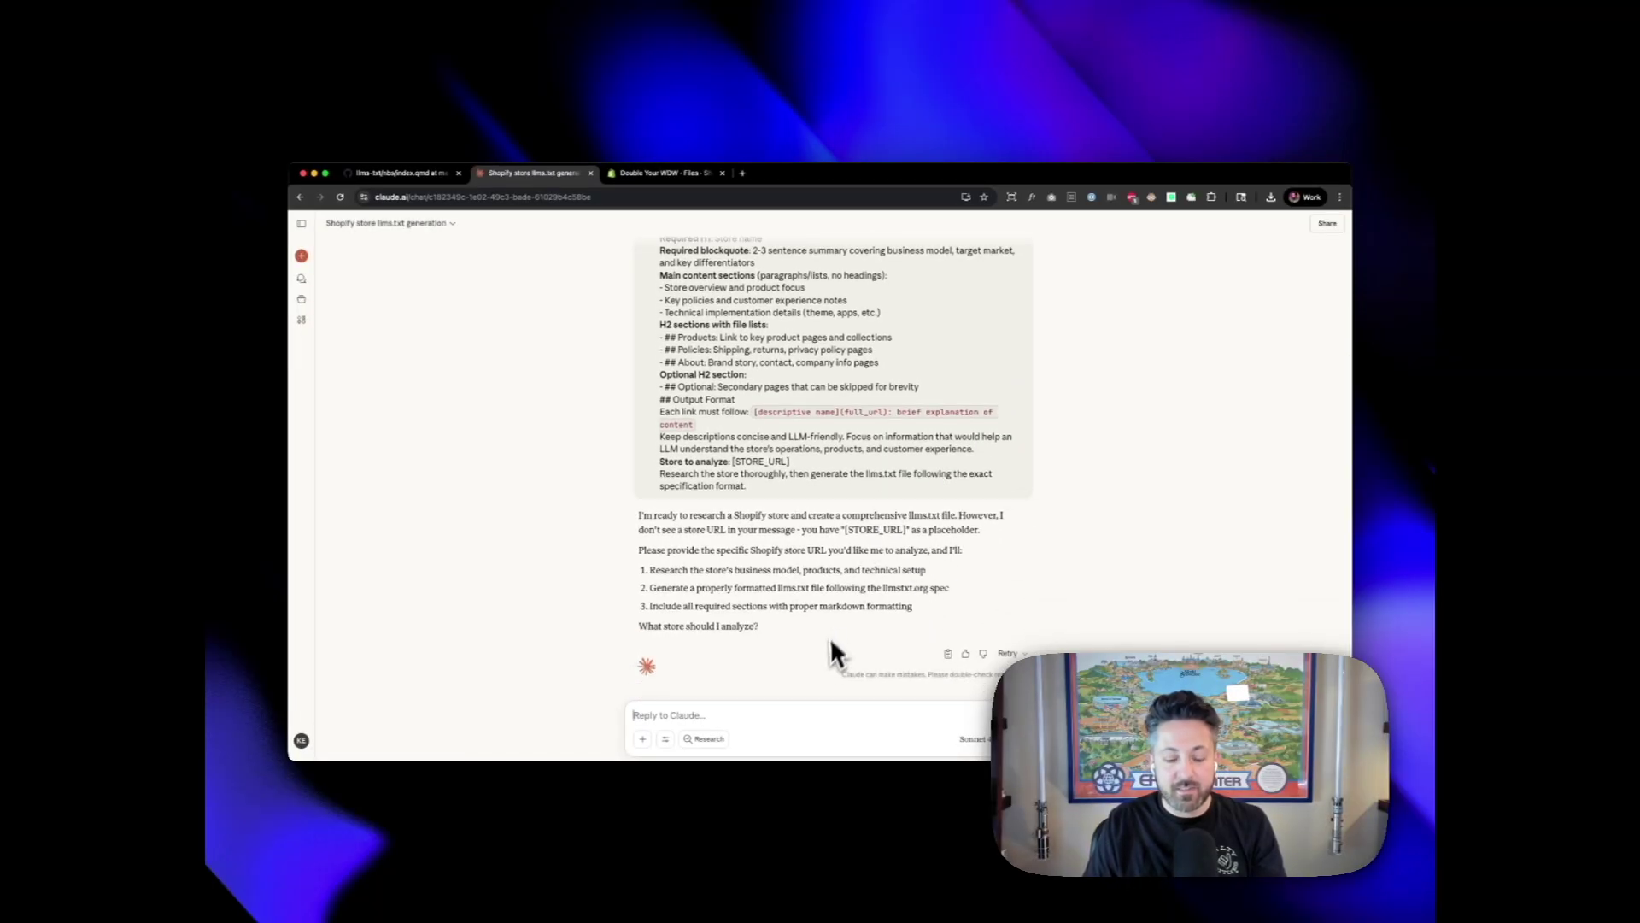
text(Let's make an llms.txt file for my wife's disney world)
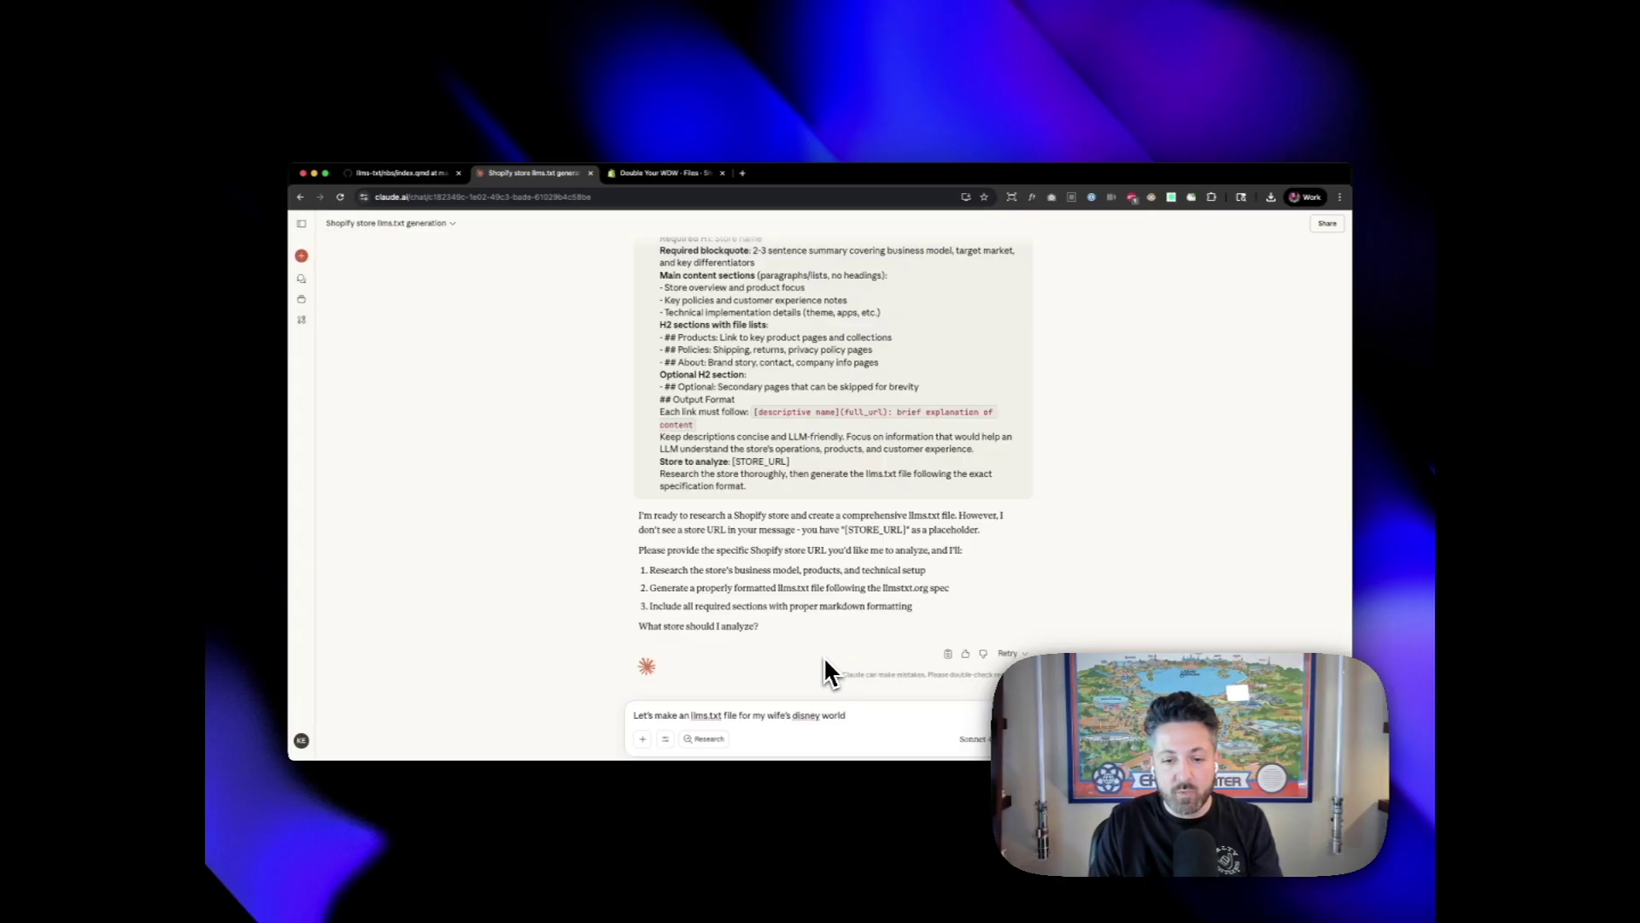
text( blog hoste)
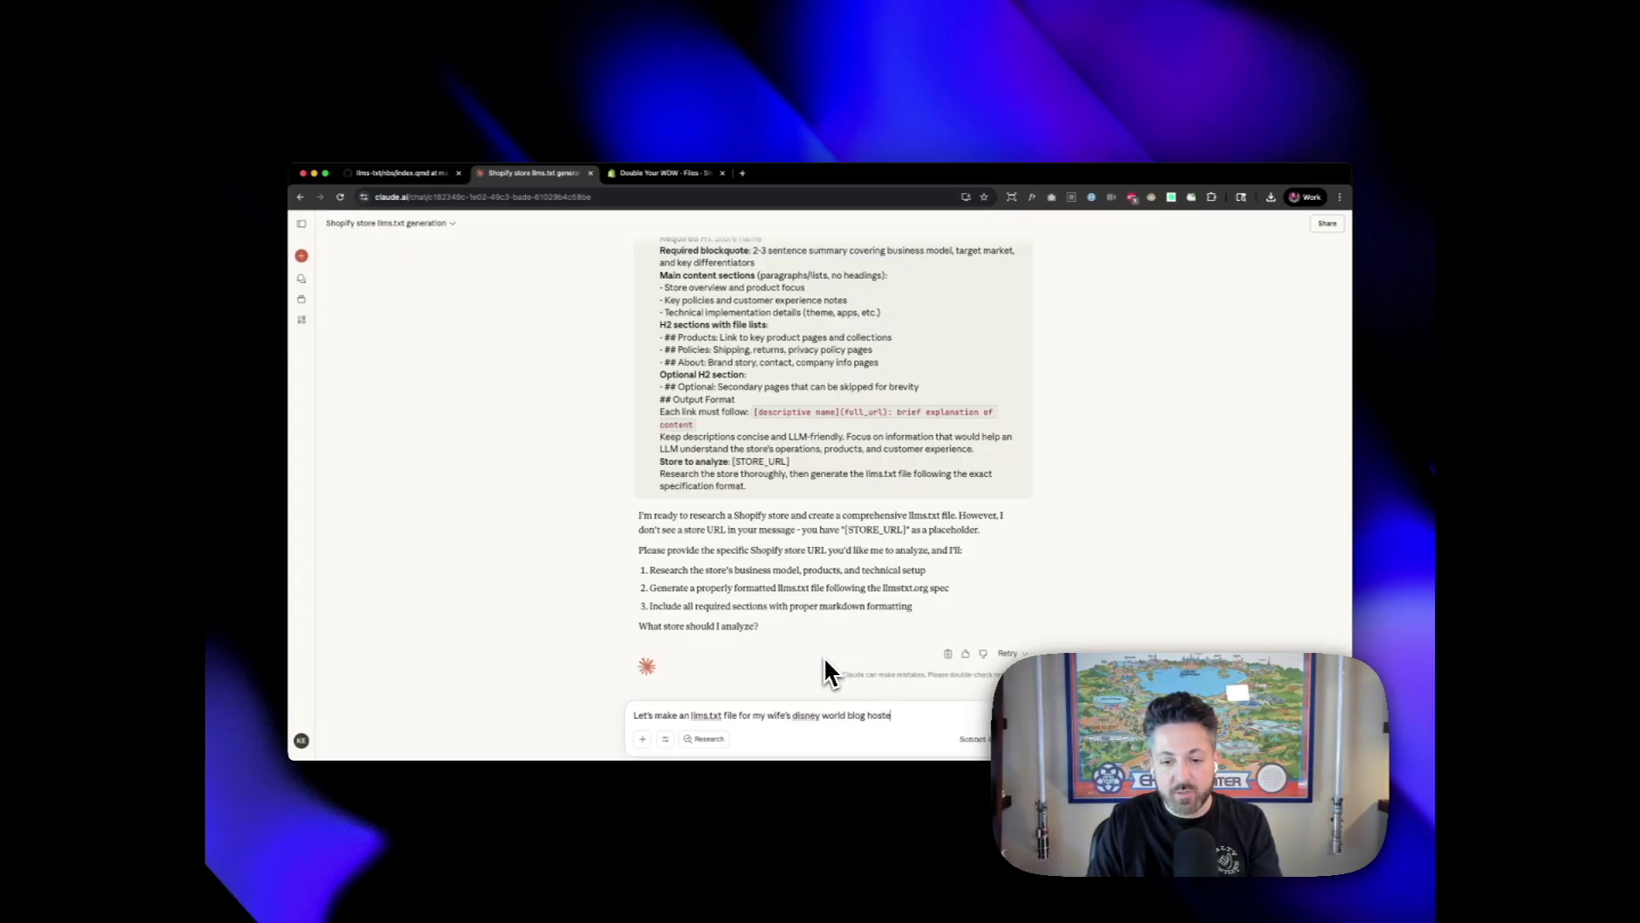
text(d on Shopify:)
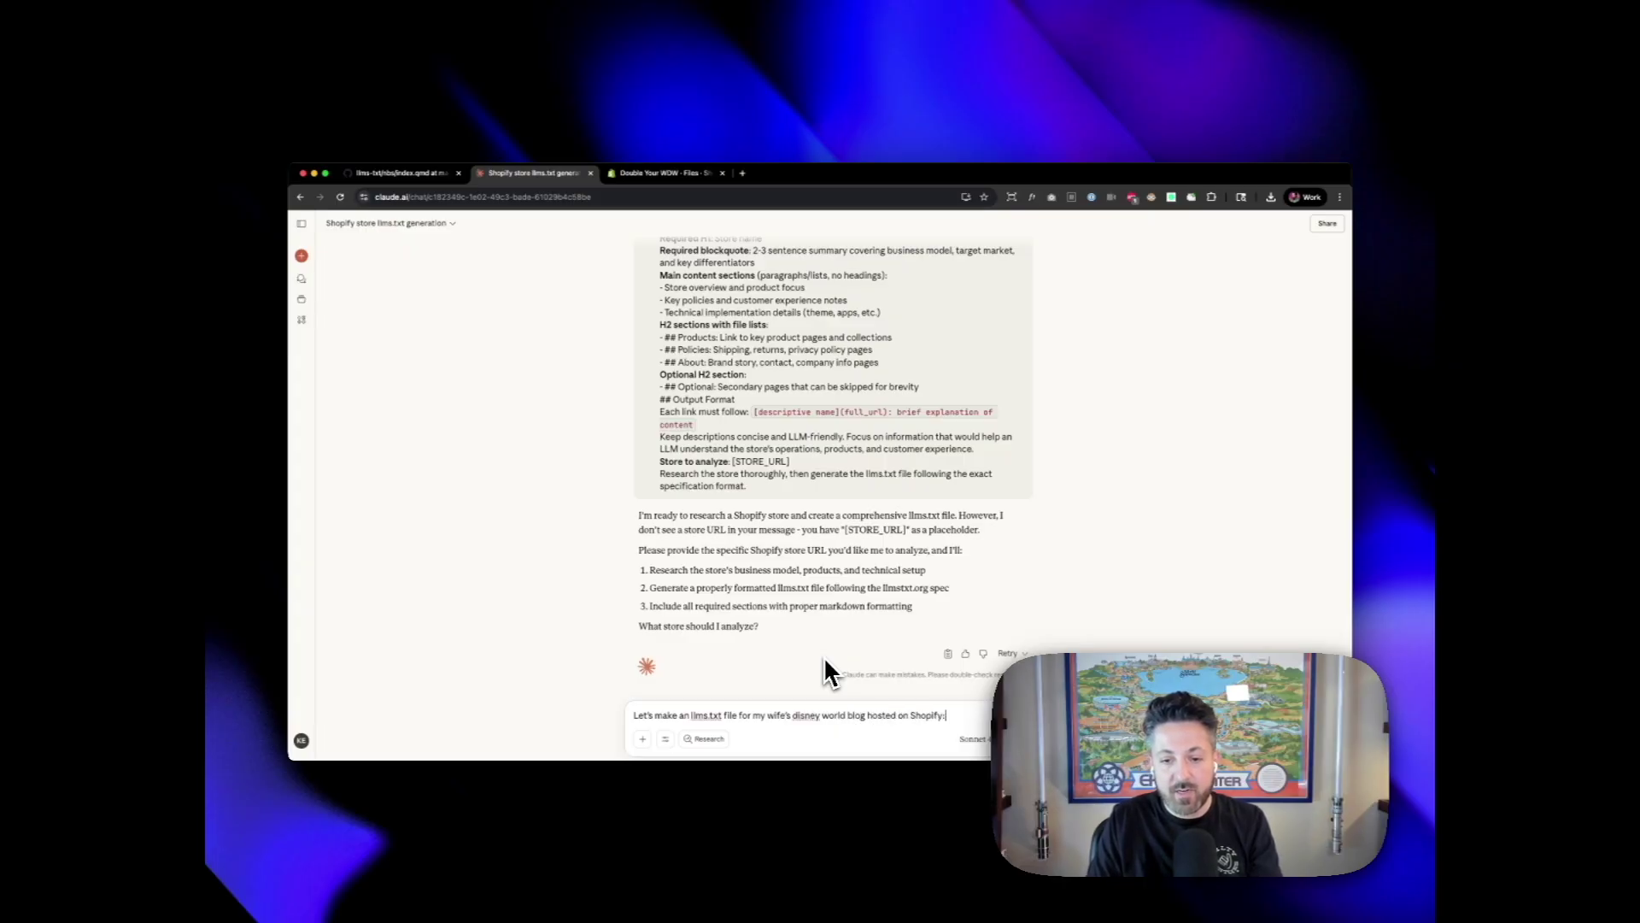
text( Double You)
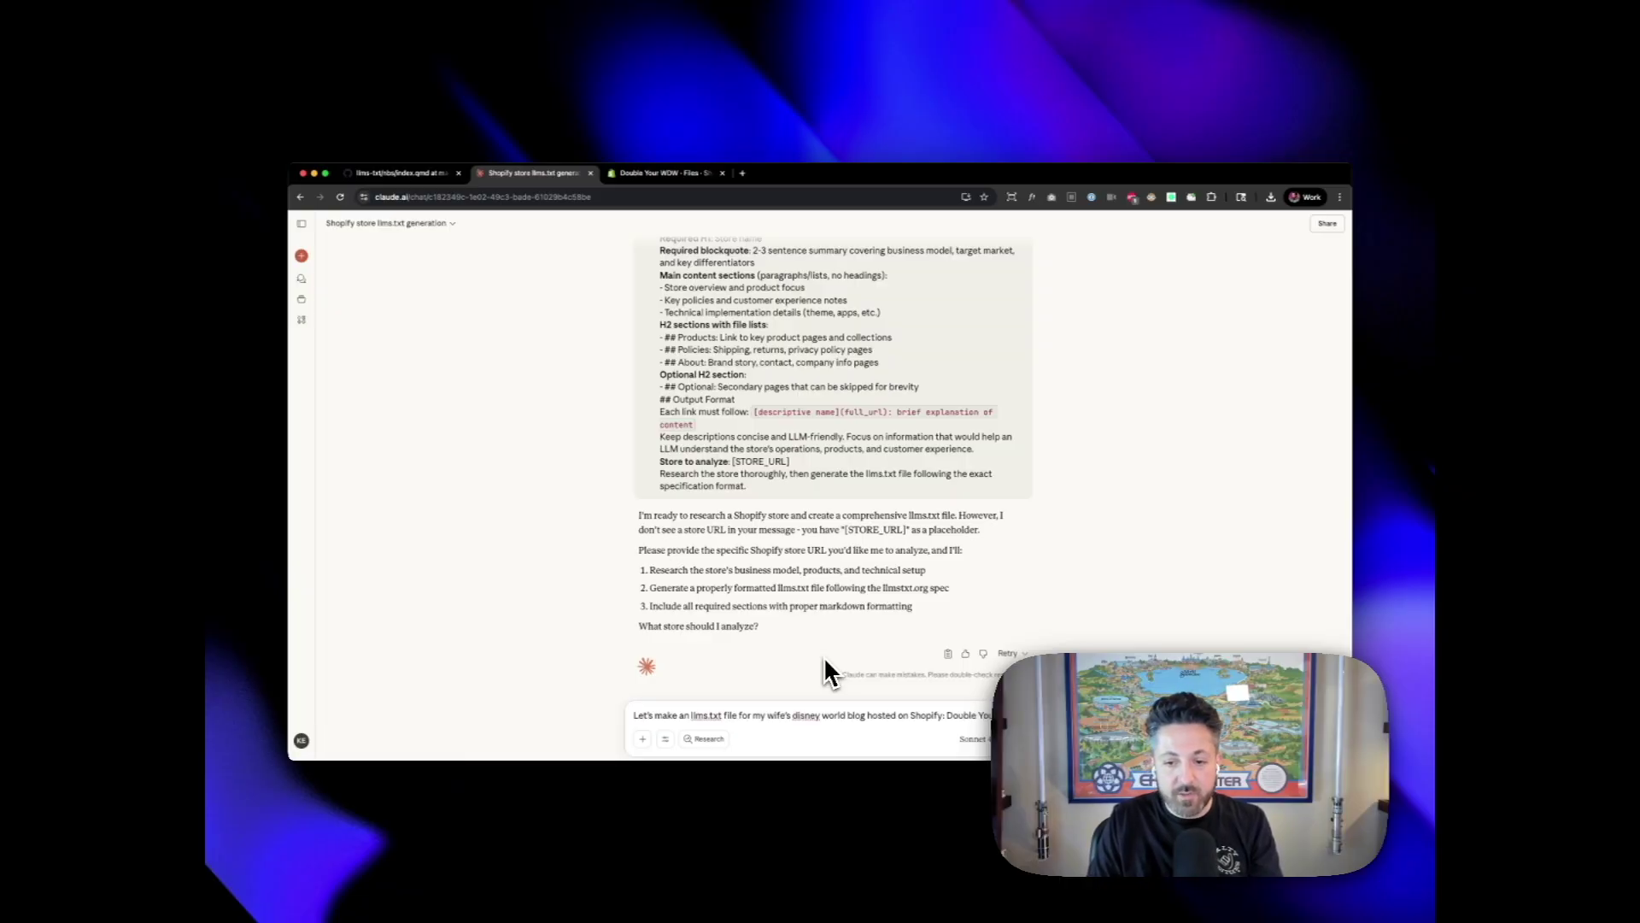
text(doubleyourwdw.com)
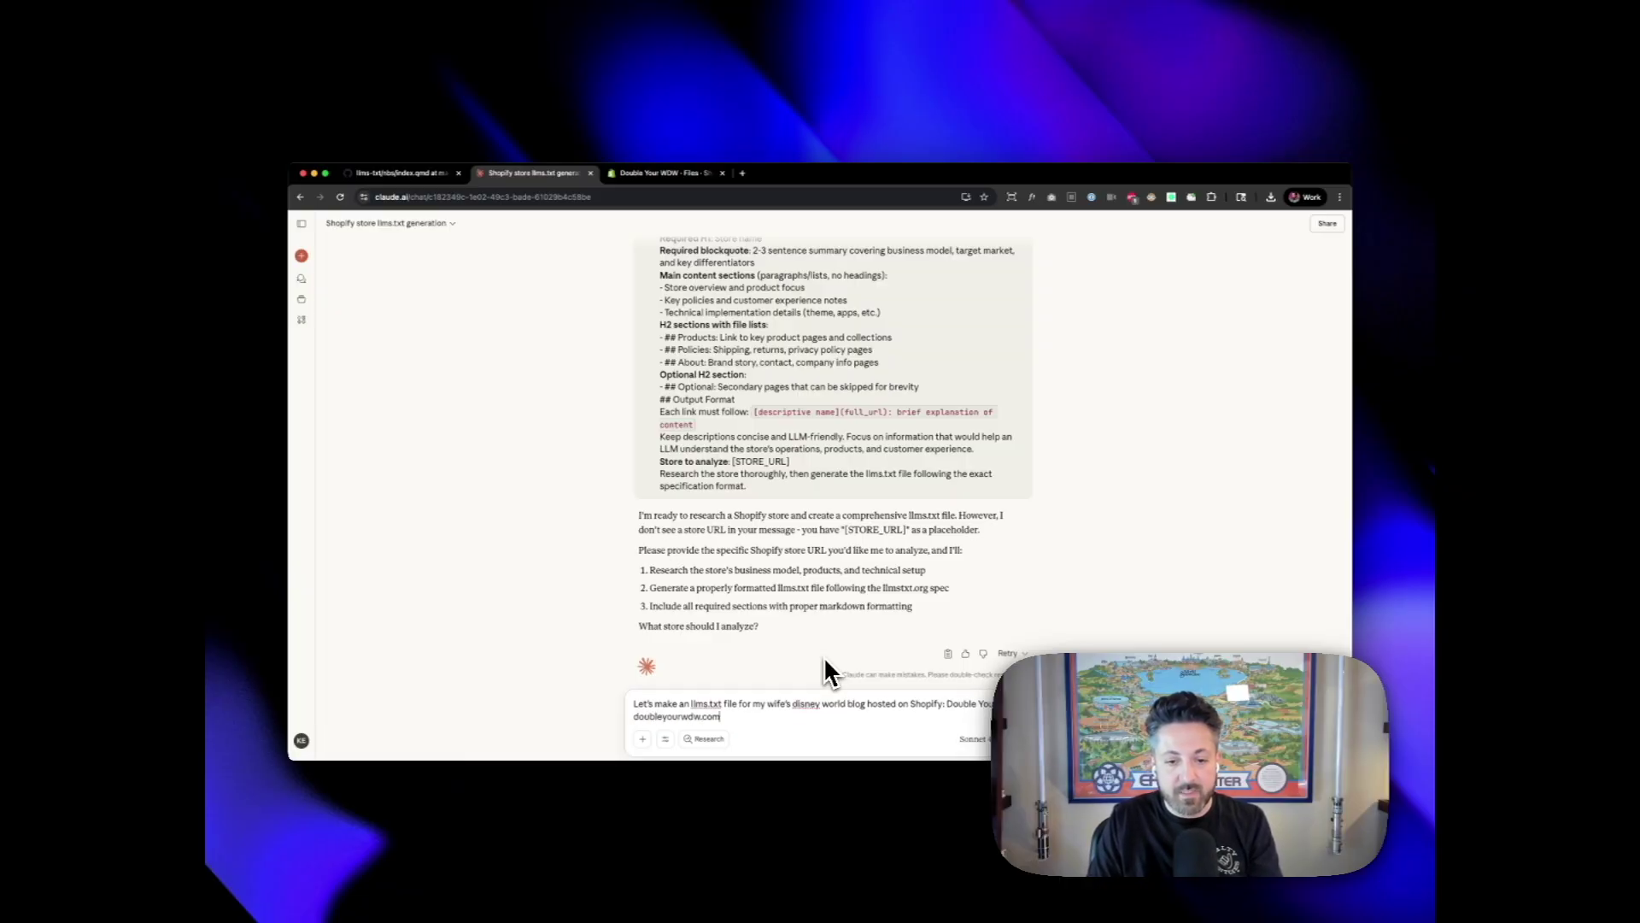
text( - resar)
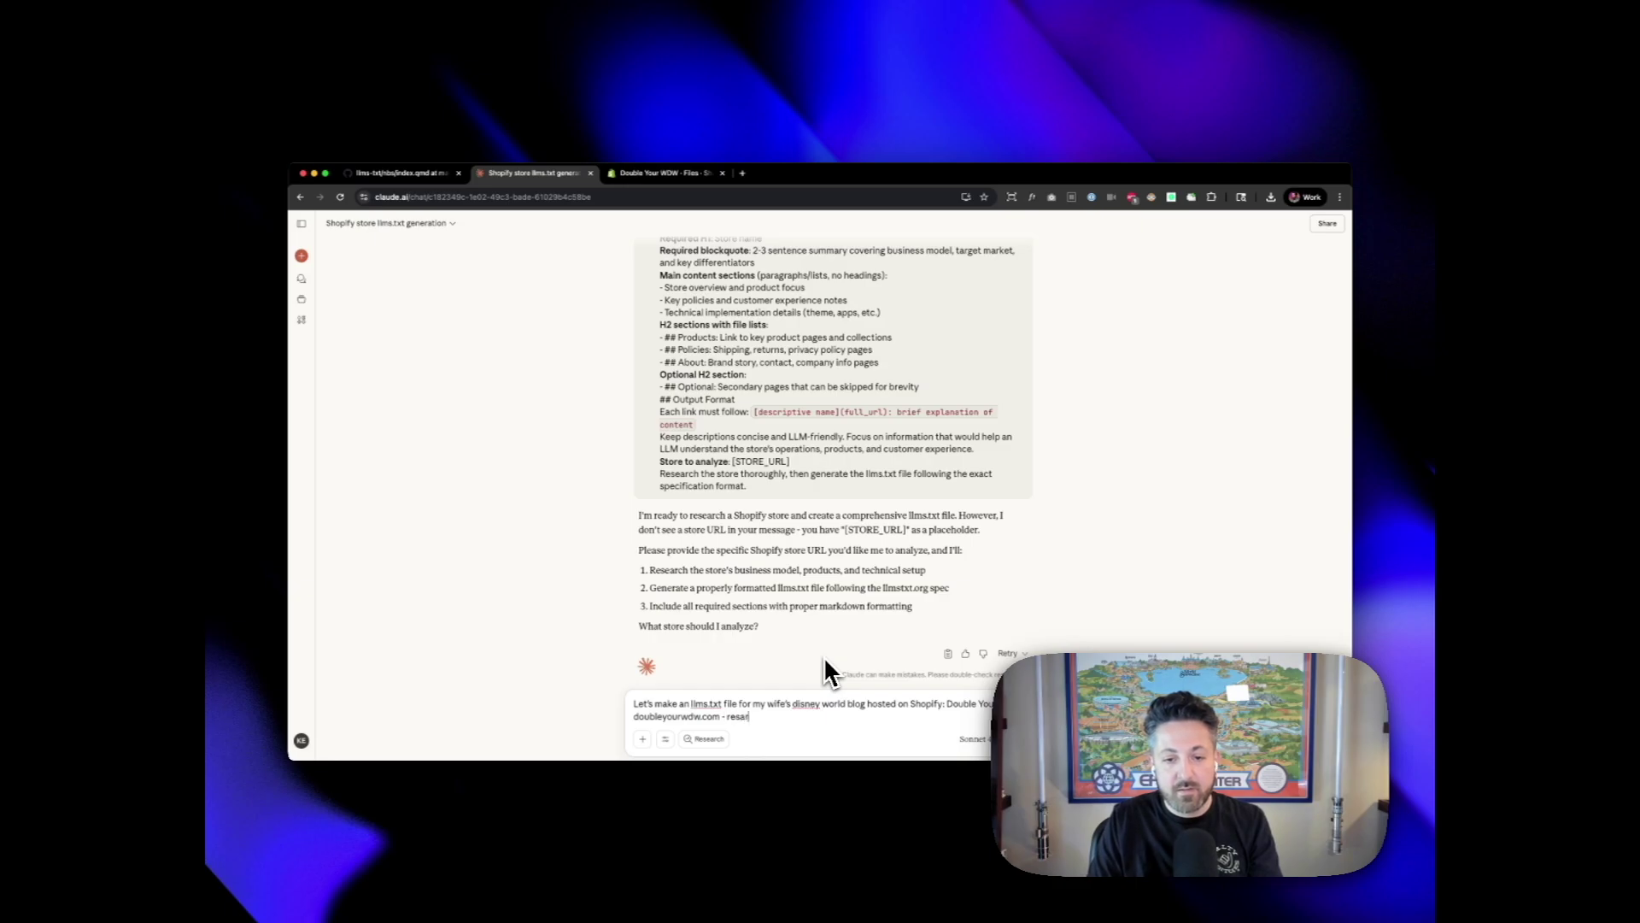
text(ch it please)
key(Return)
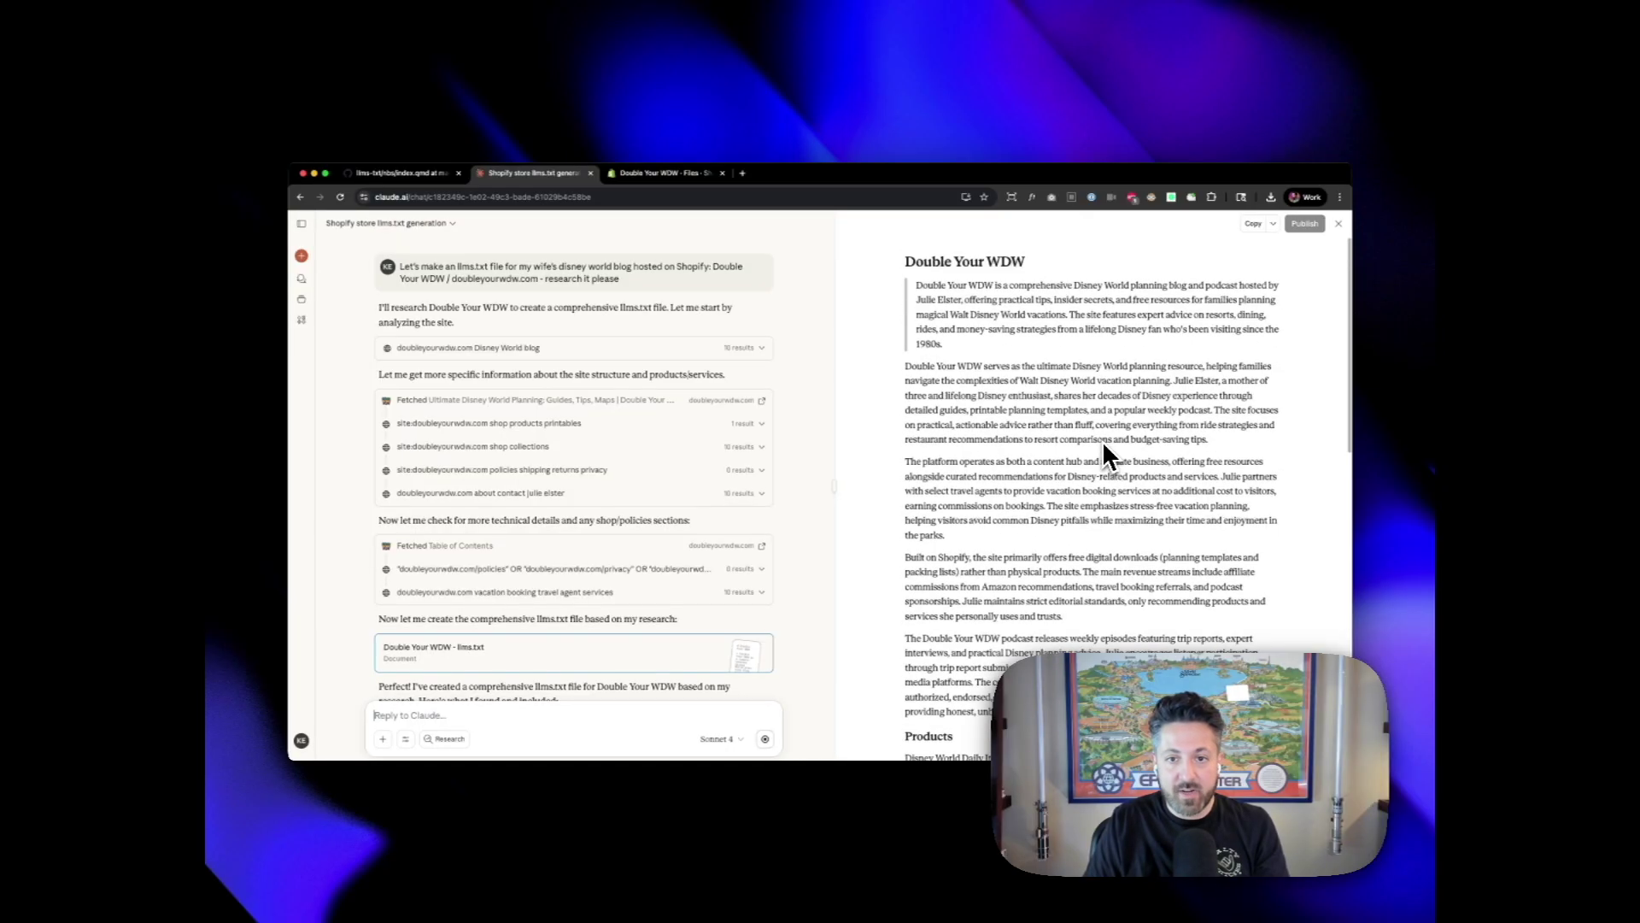
Download the document as Markdown and rename it to llms.txt, keeping the .txt extension
click(1270, 223)
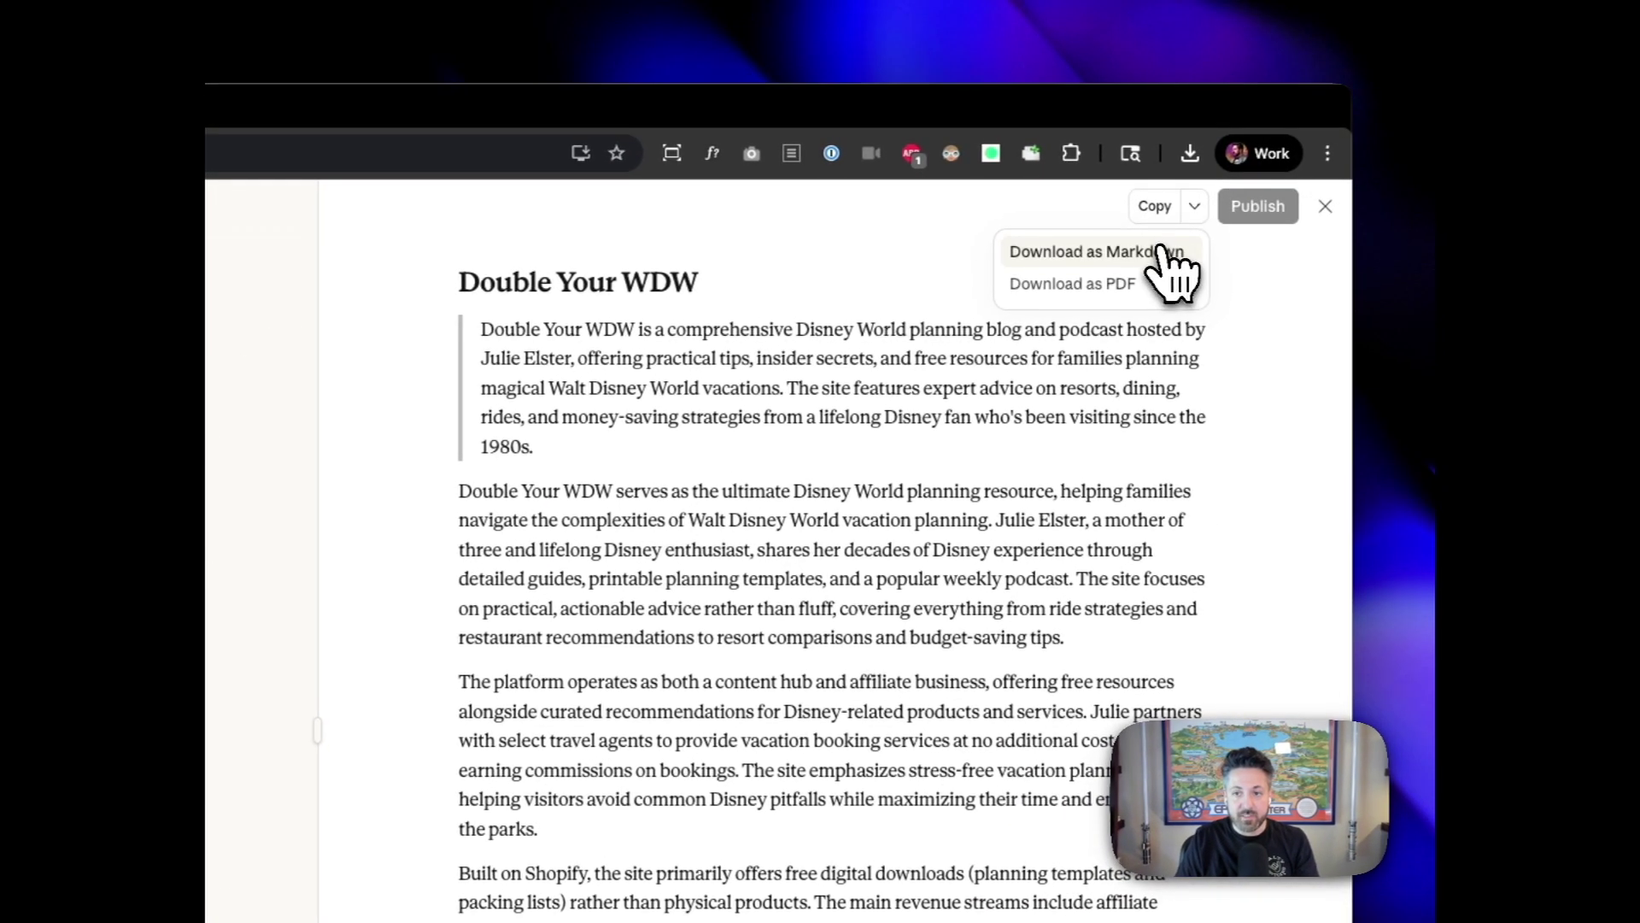
click(1160, 251)
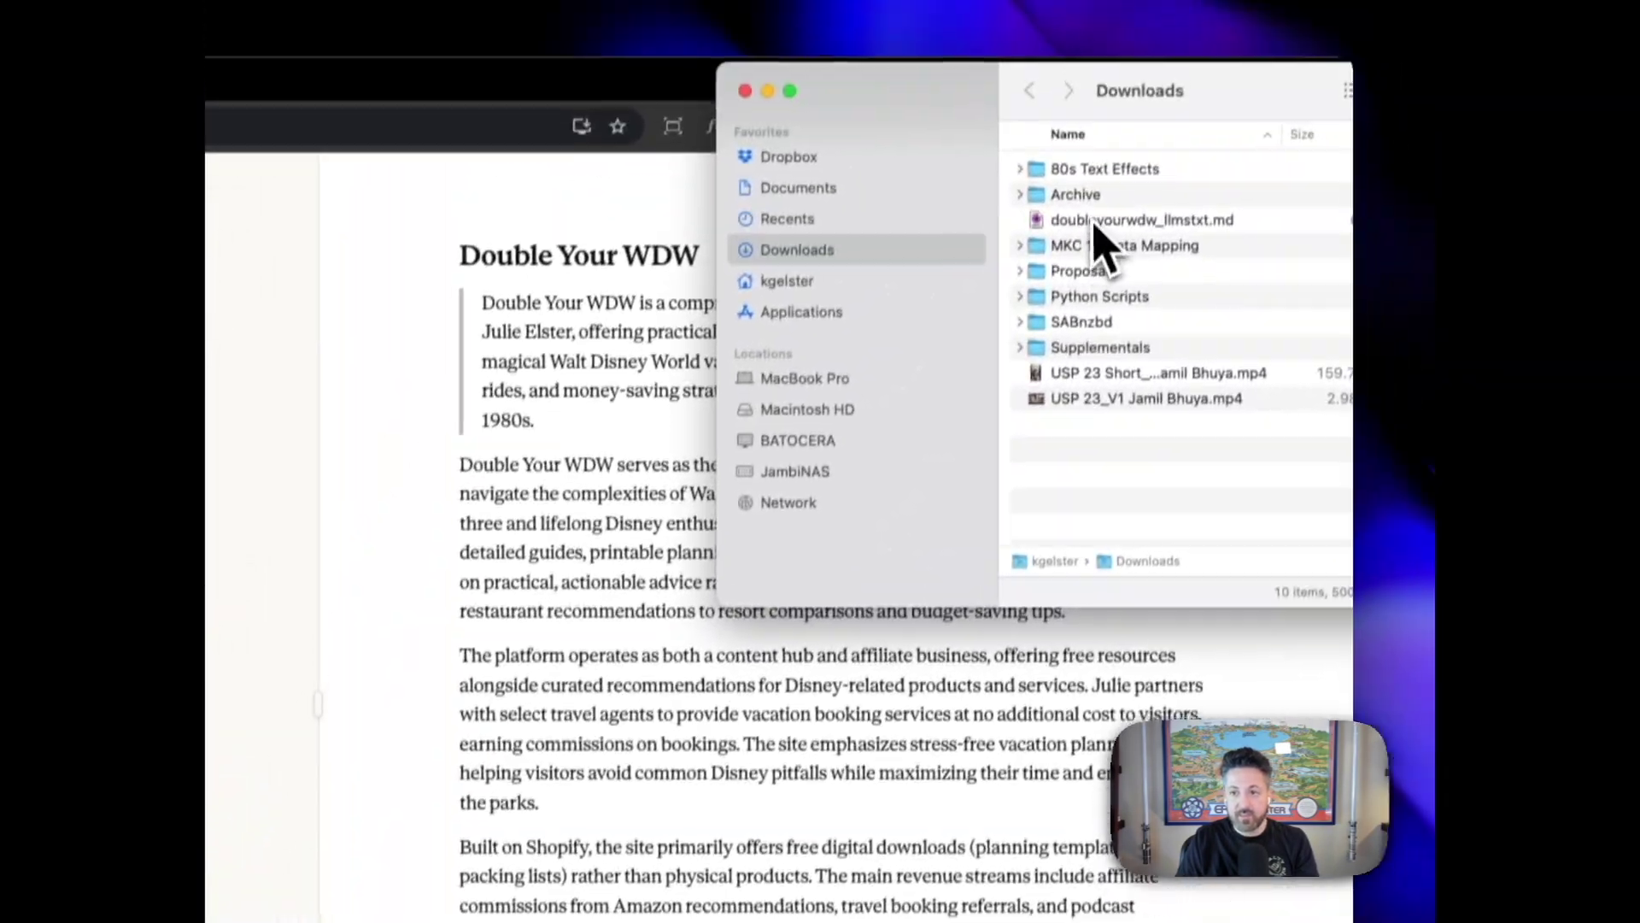
click(1142, 246)
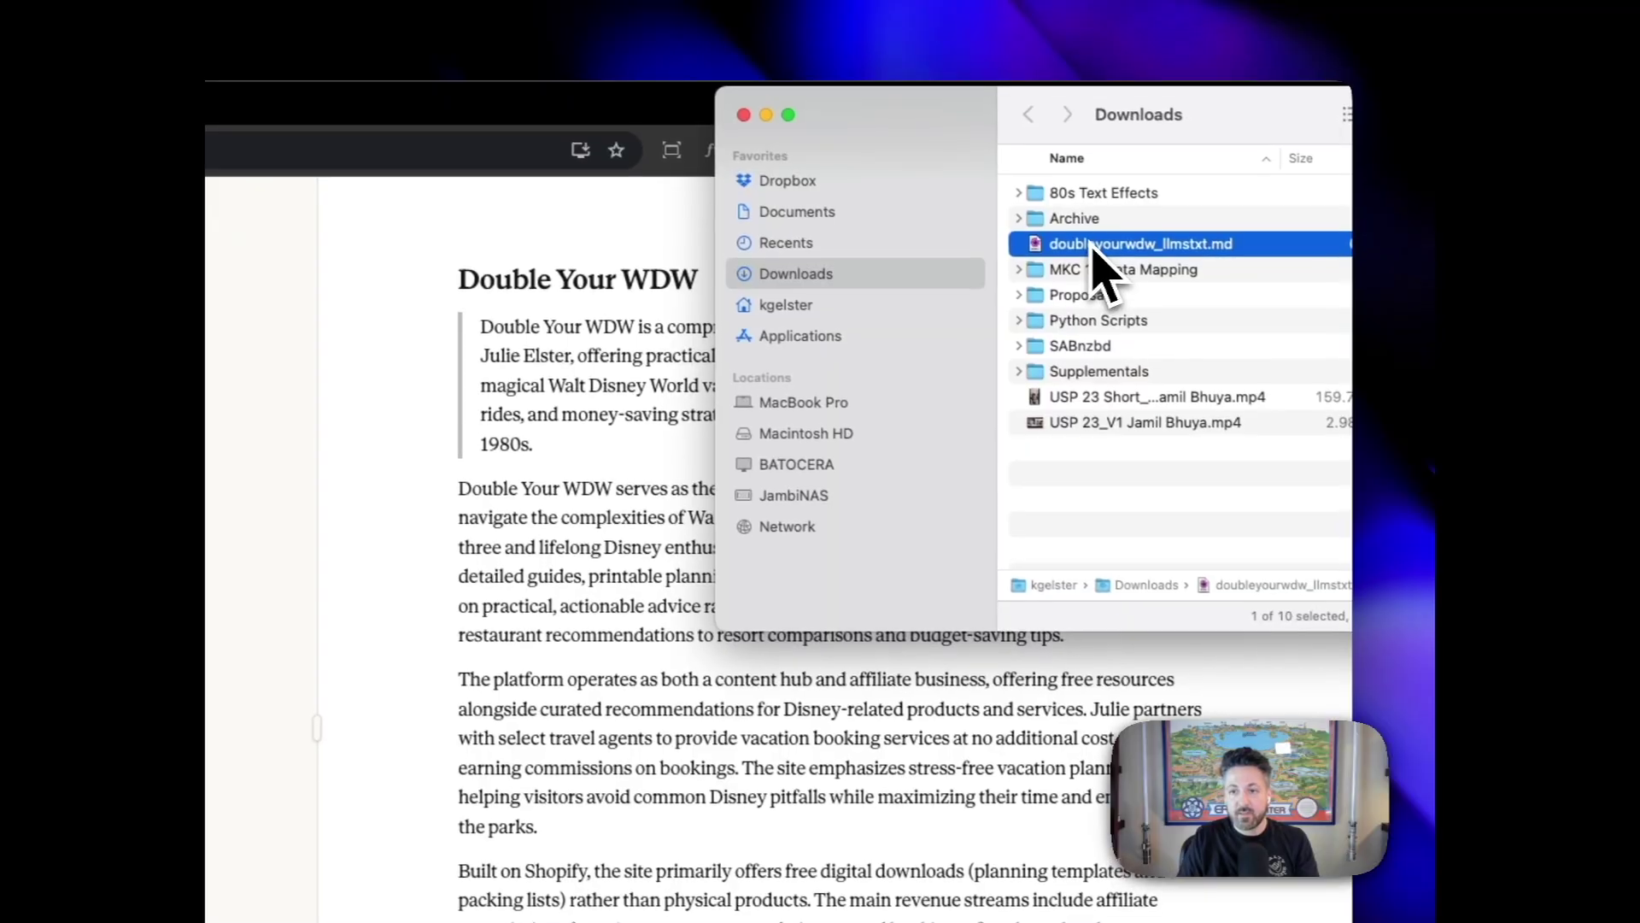
key(BackSpace)
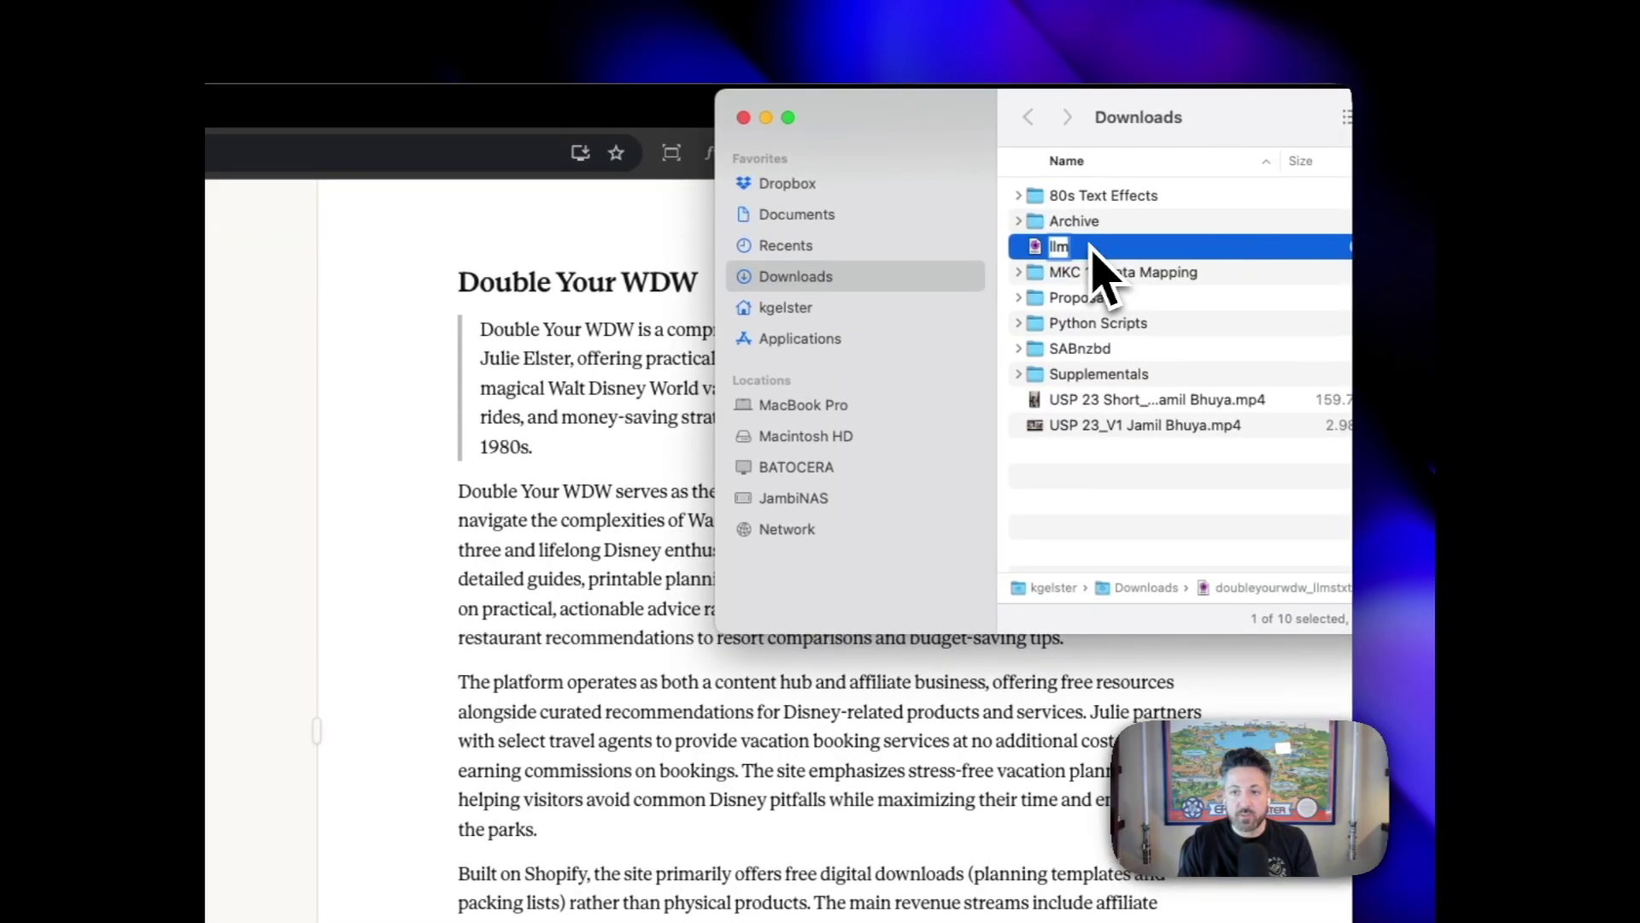
text(xt)
key(Return)
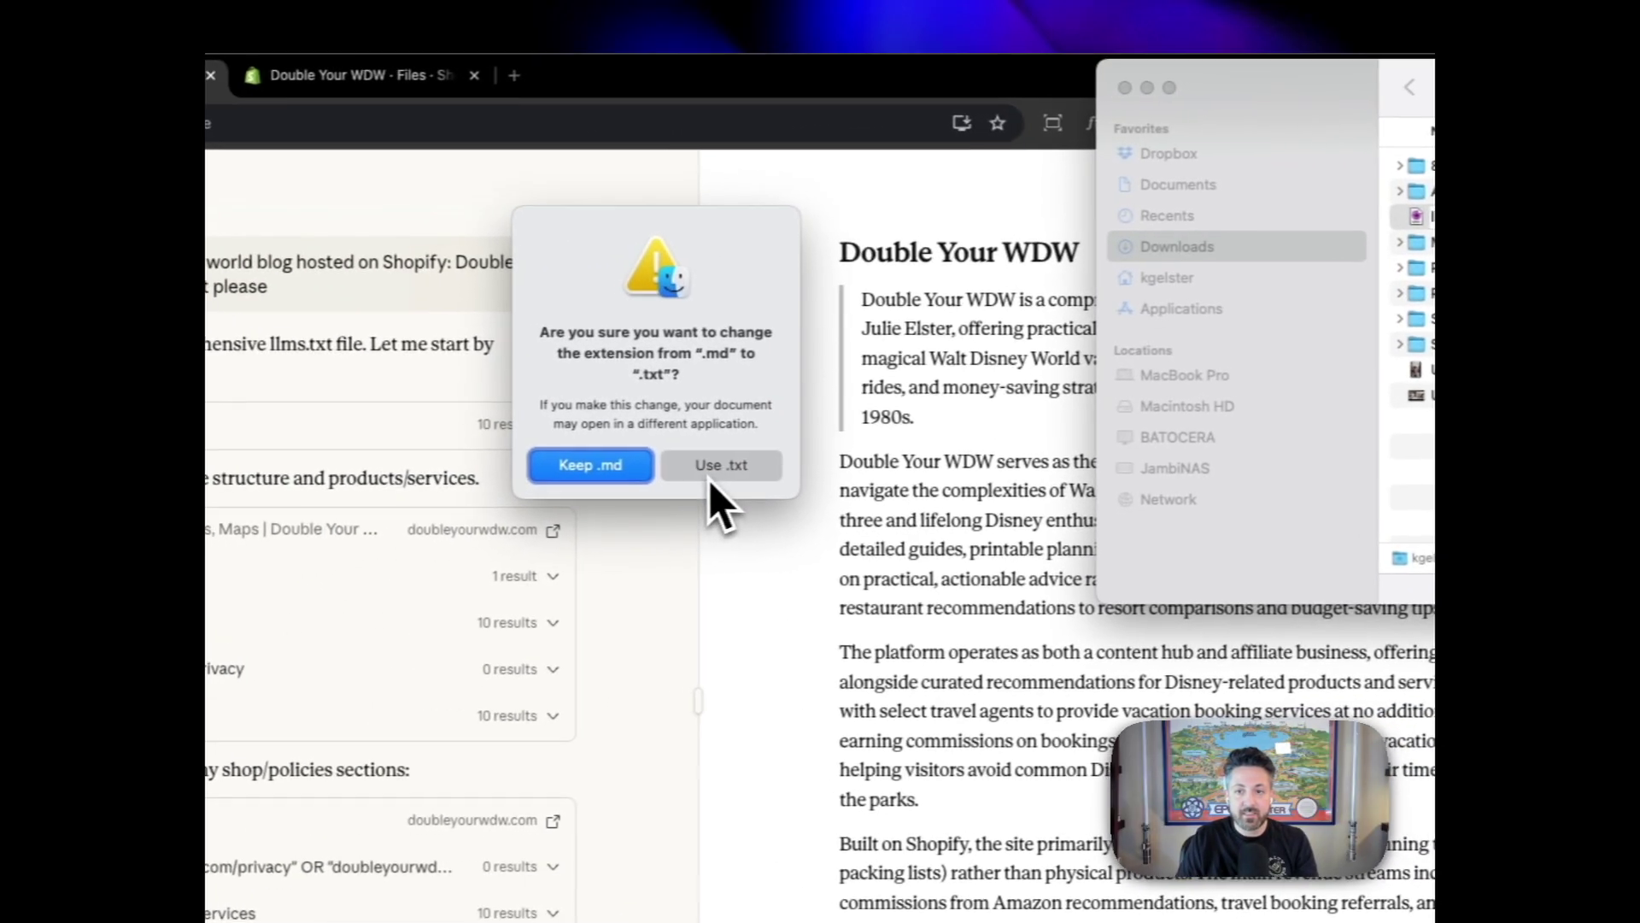
click(720, 464)
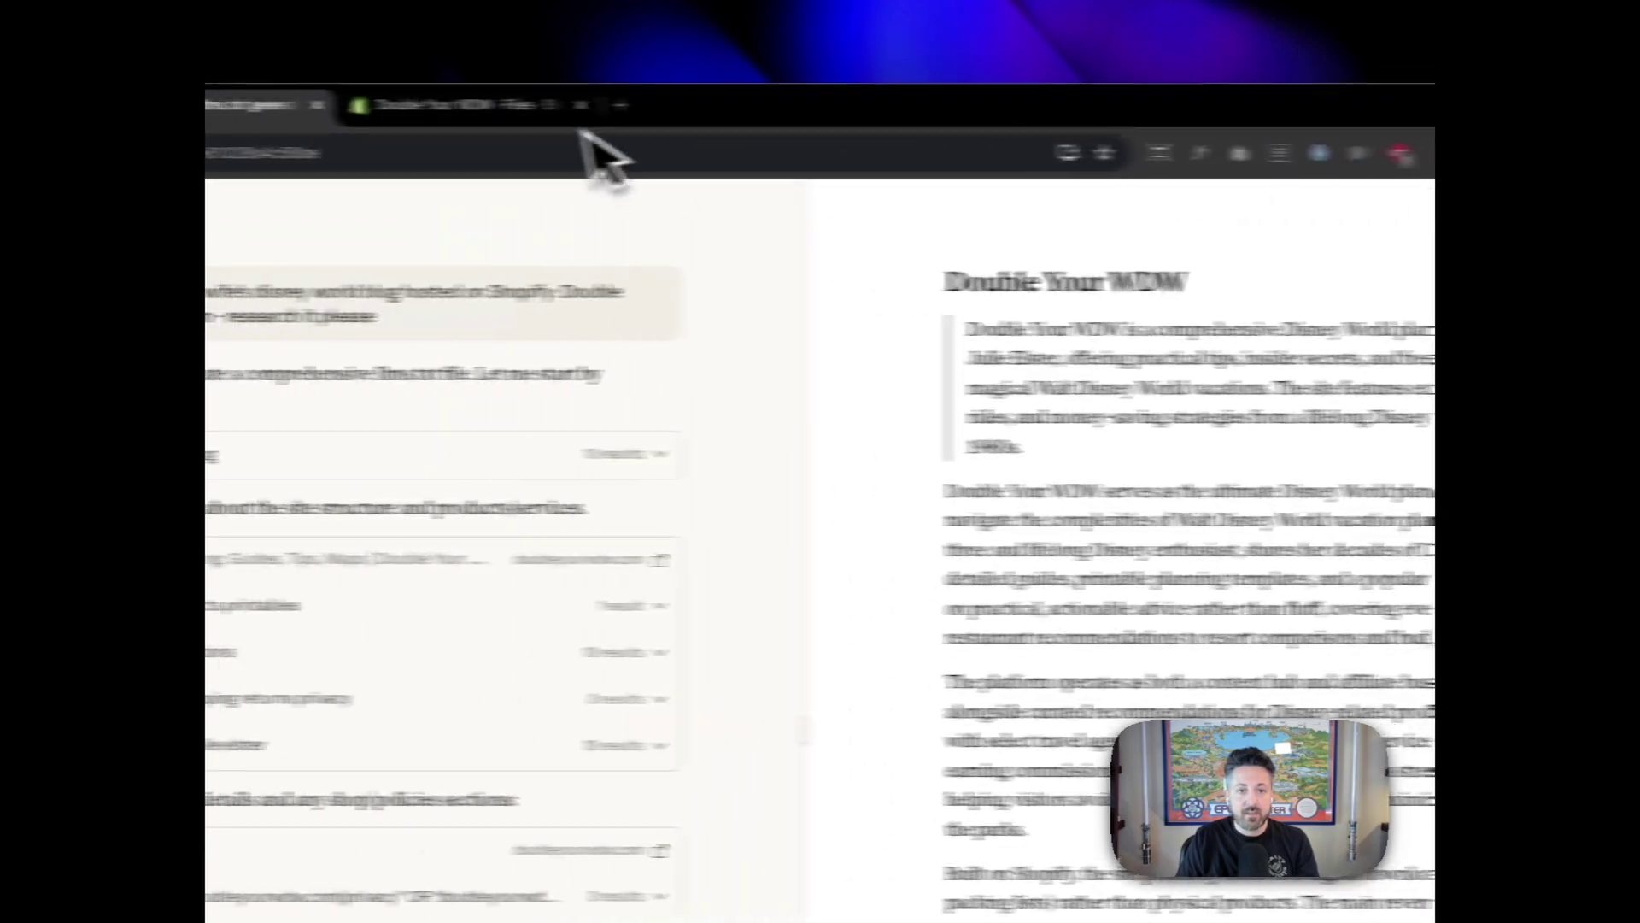
Upload llms.txt to the store's Shopify Files
click(603, 103)
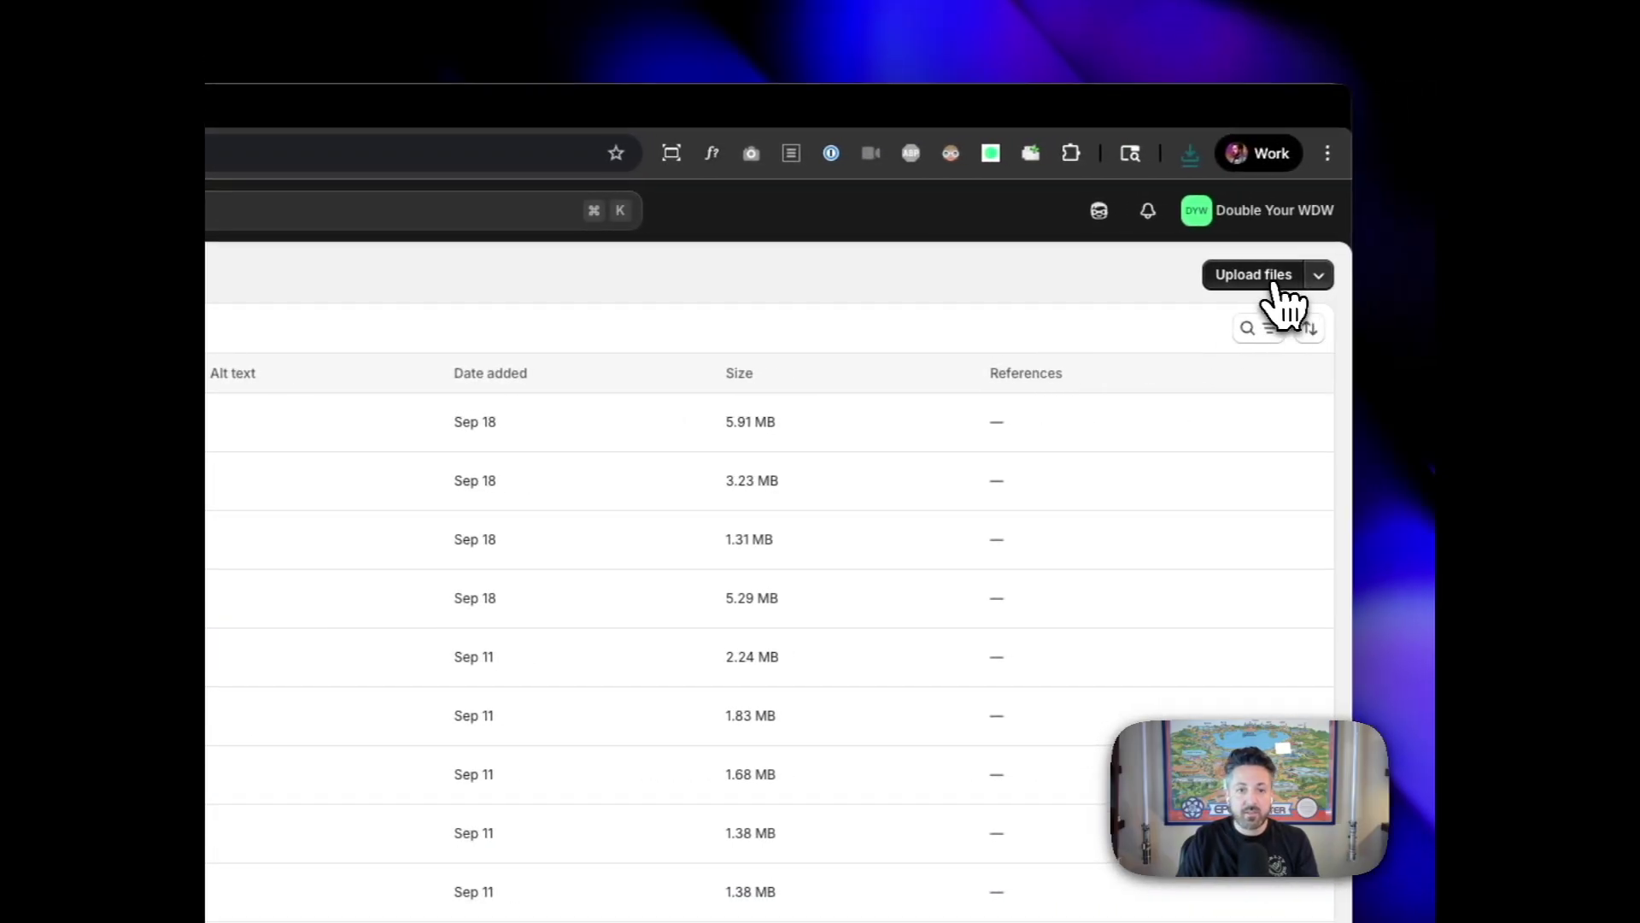
click(1282, 275)
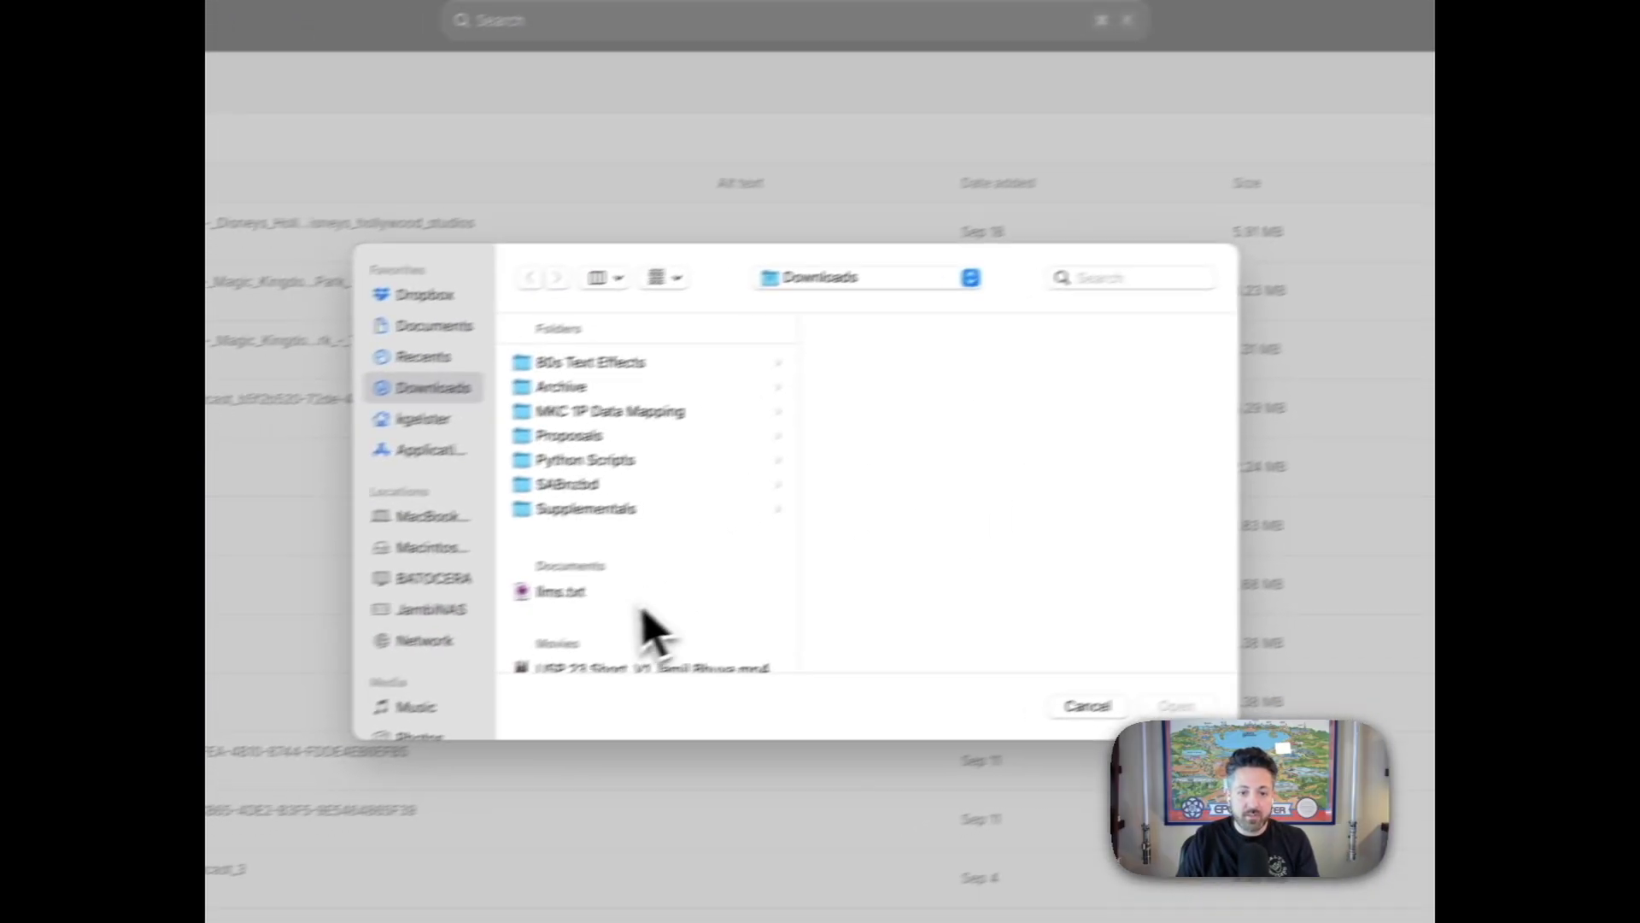
double_click(707, 603)
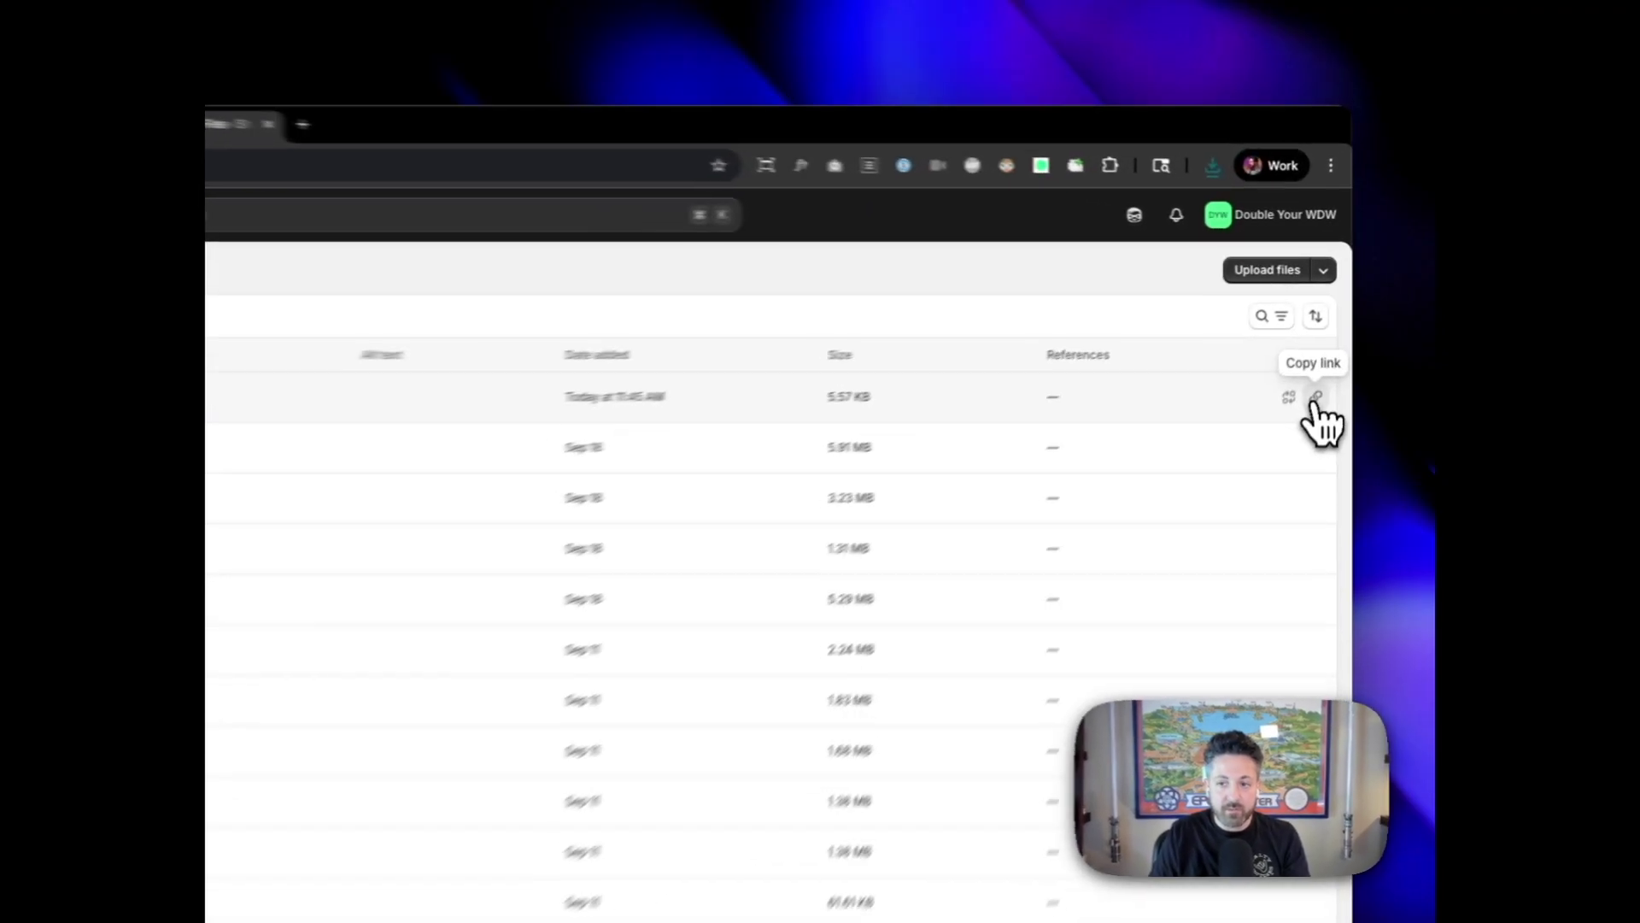
Load the uploaded llms.txt's copied hosted link in the browser
click(1333, 336)
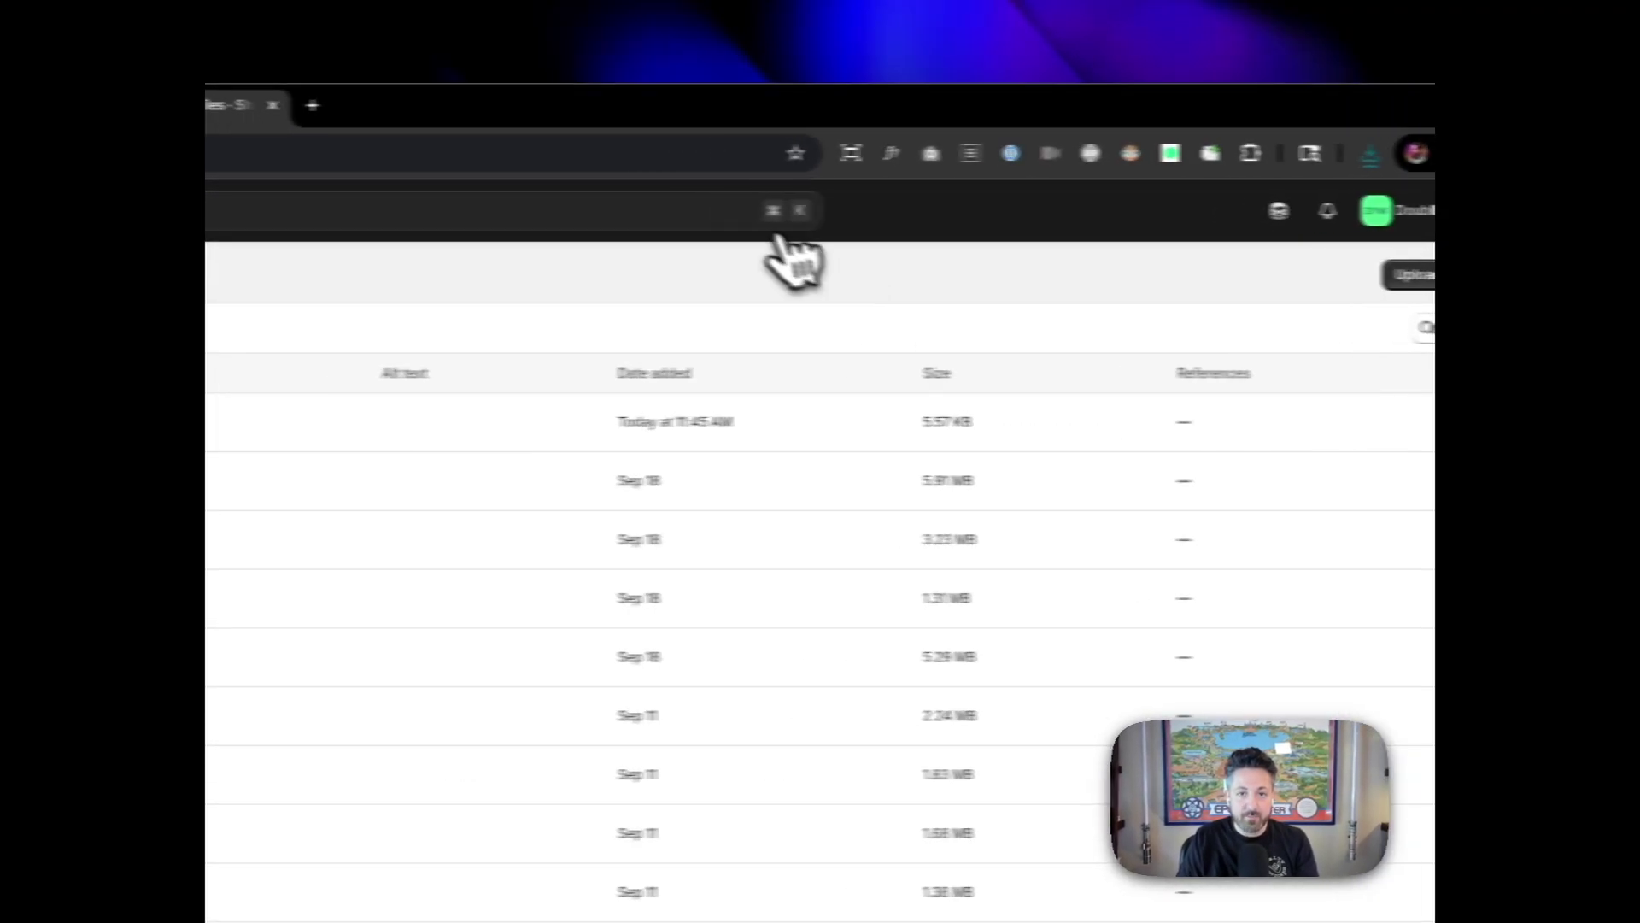
click(654, 157)
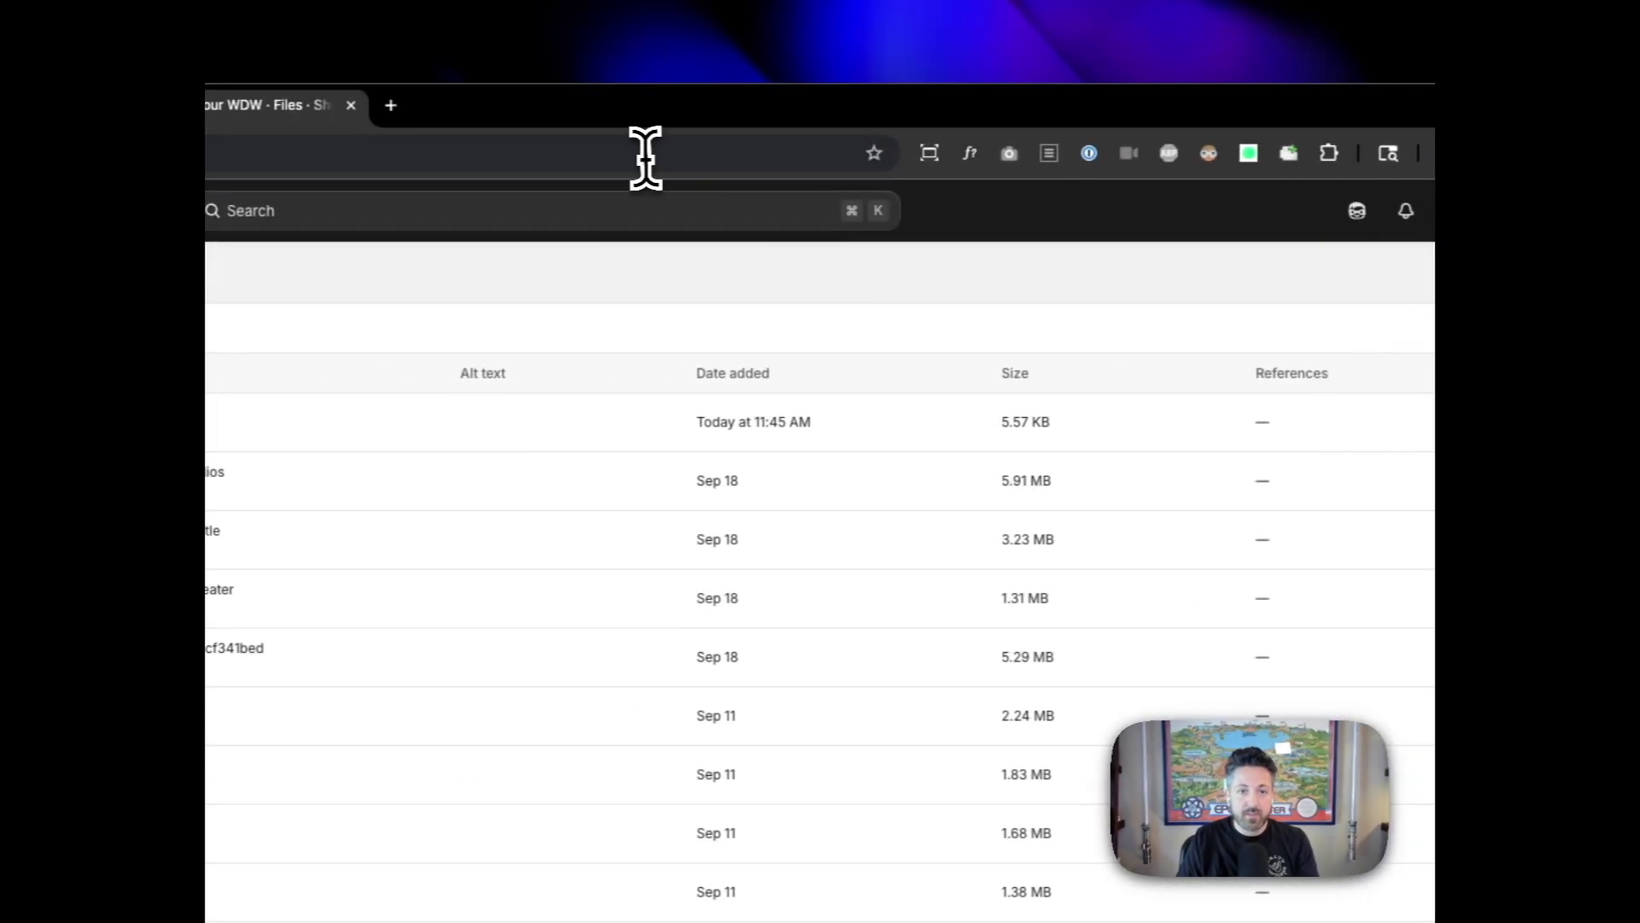
key(ctrl+v)
key(Return)
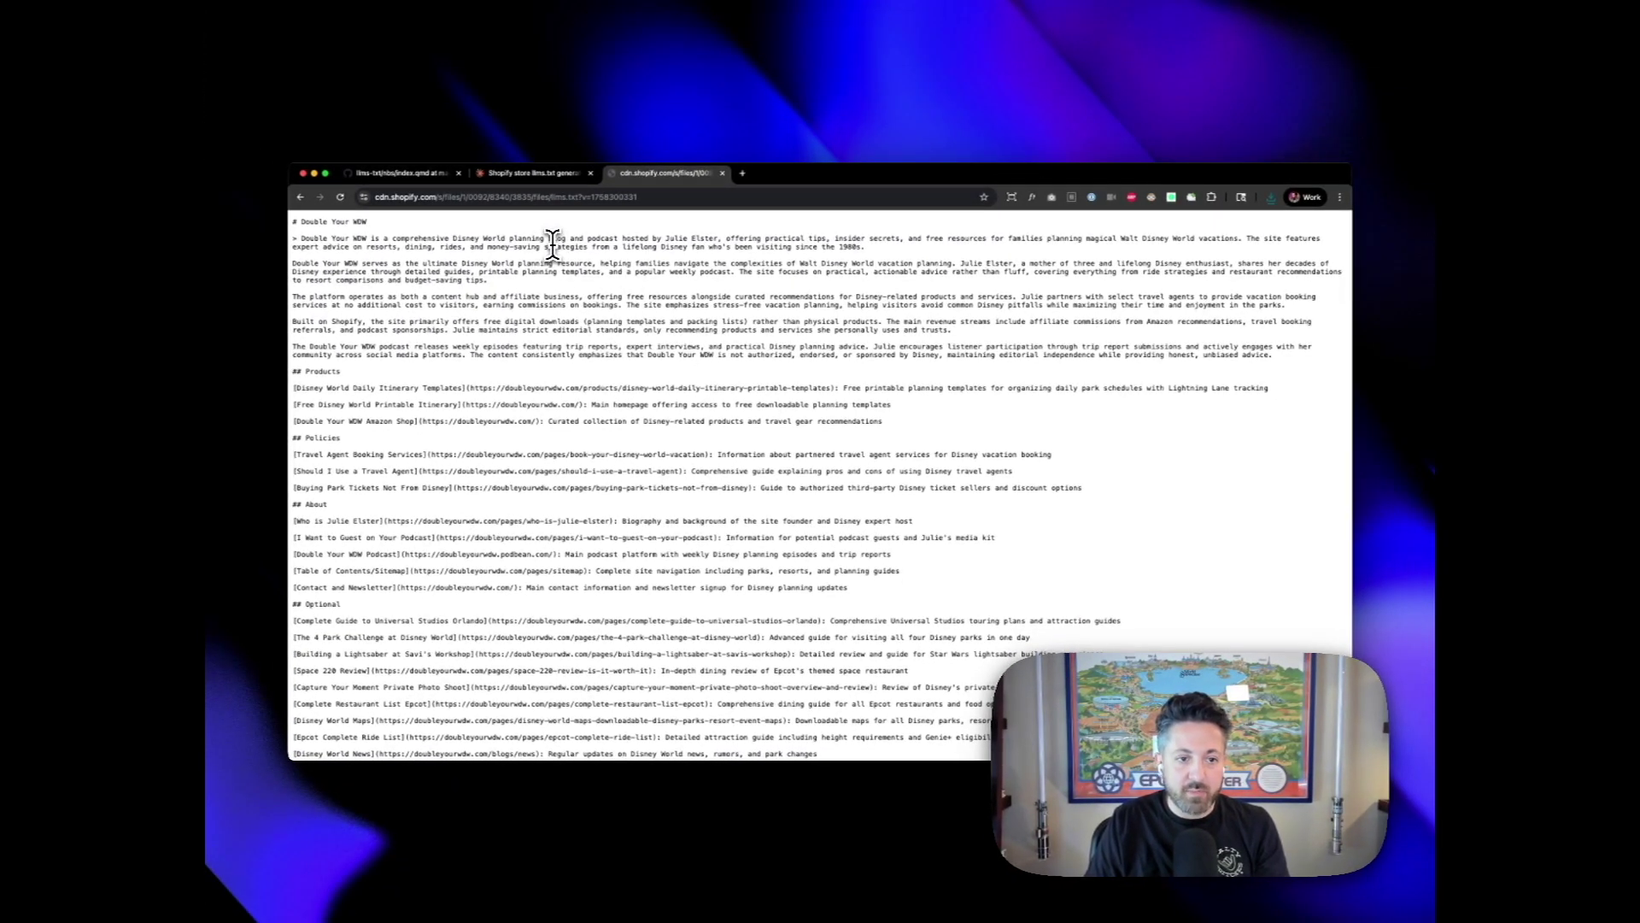
Confirm doubleyourwdw.com/llms.txt gives a 404, then go back to the Shopify Files list
click(554, 194)
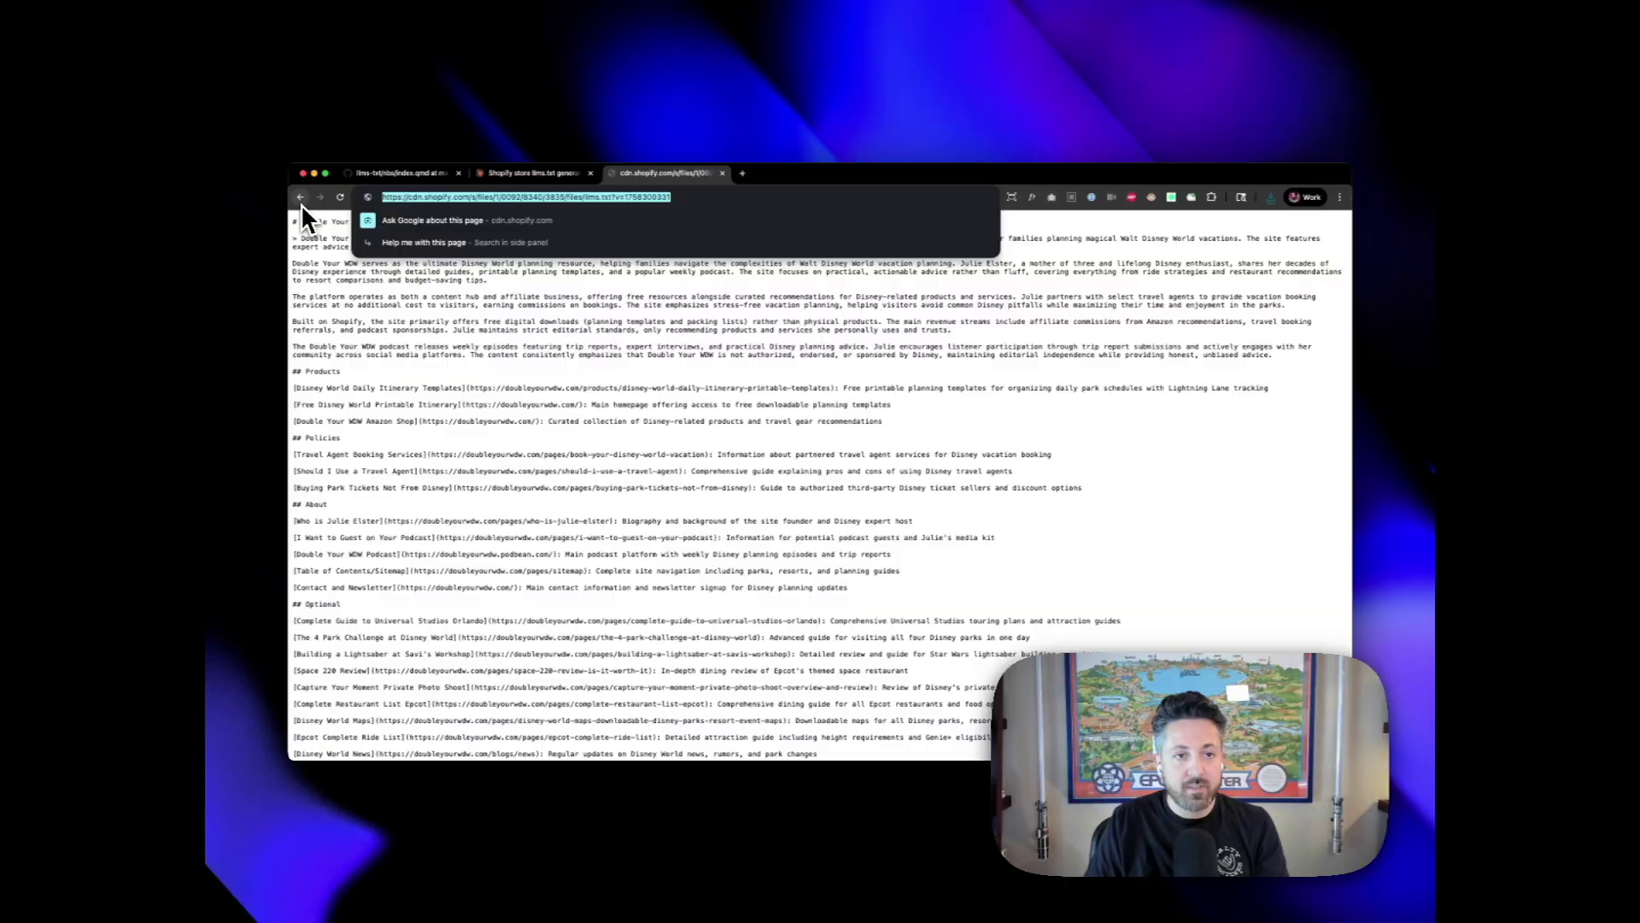
text(doubleyourwdw.com/l)
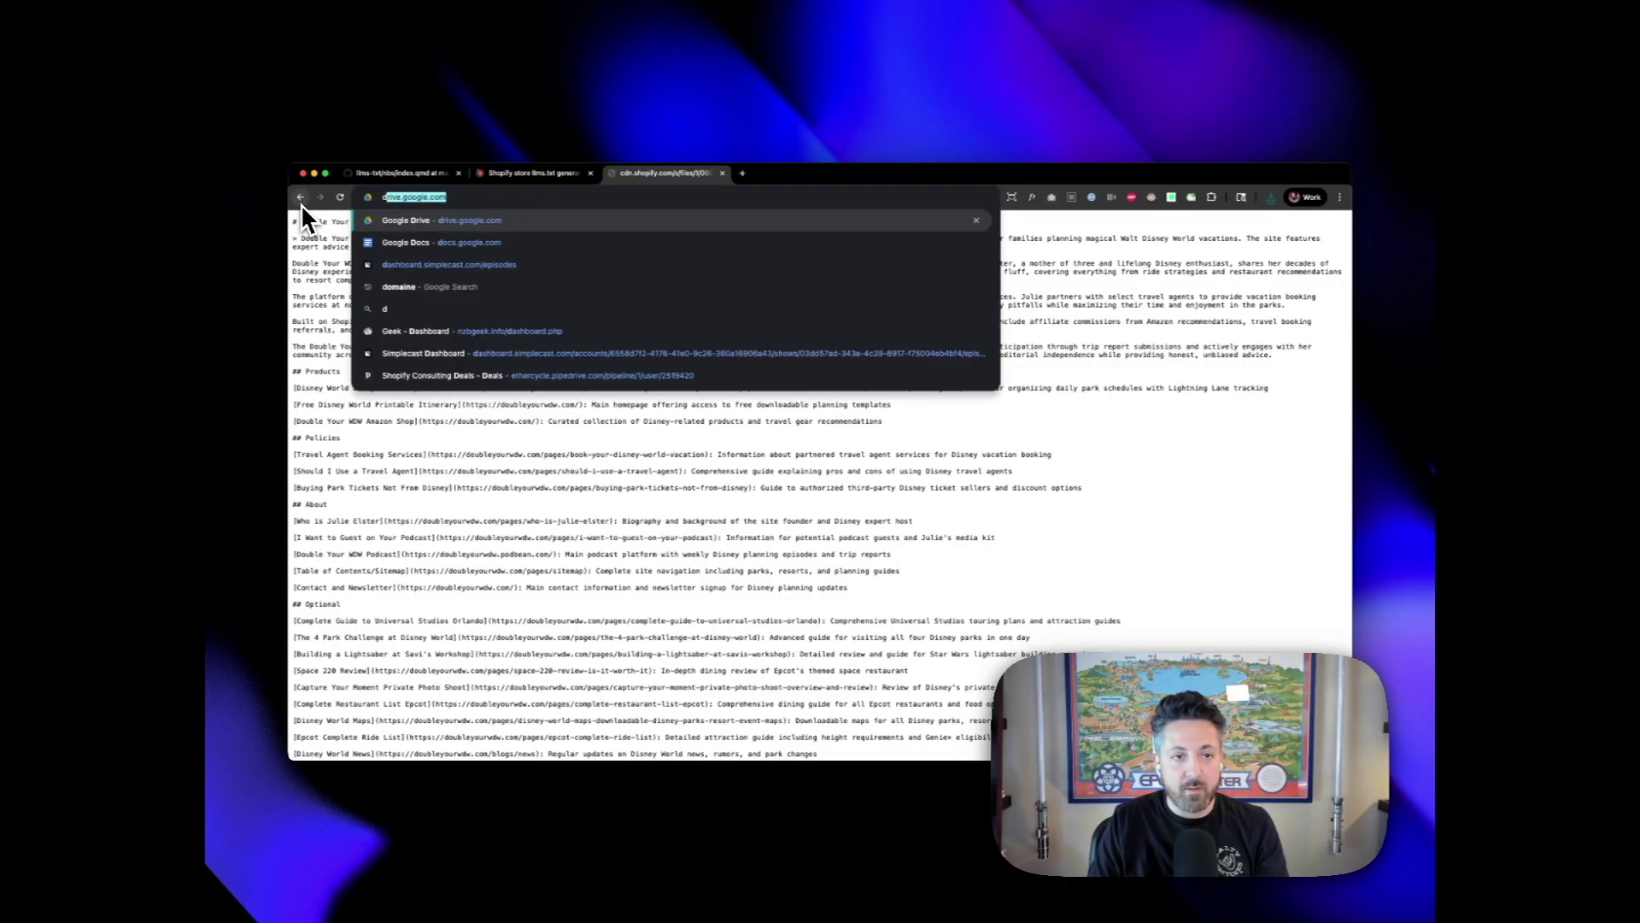
text(lms.txt)
key(Return)
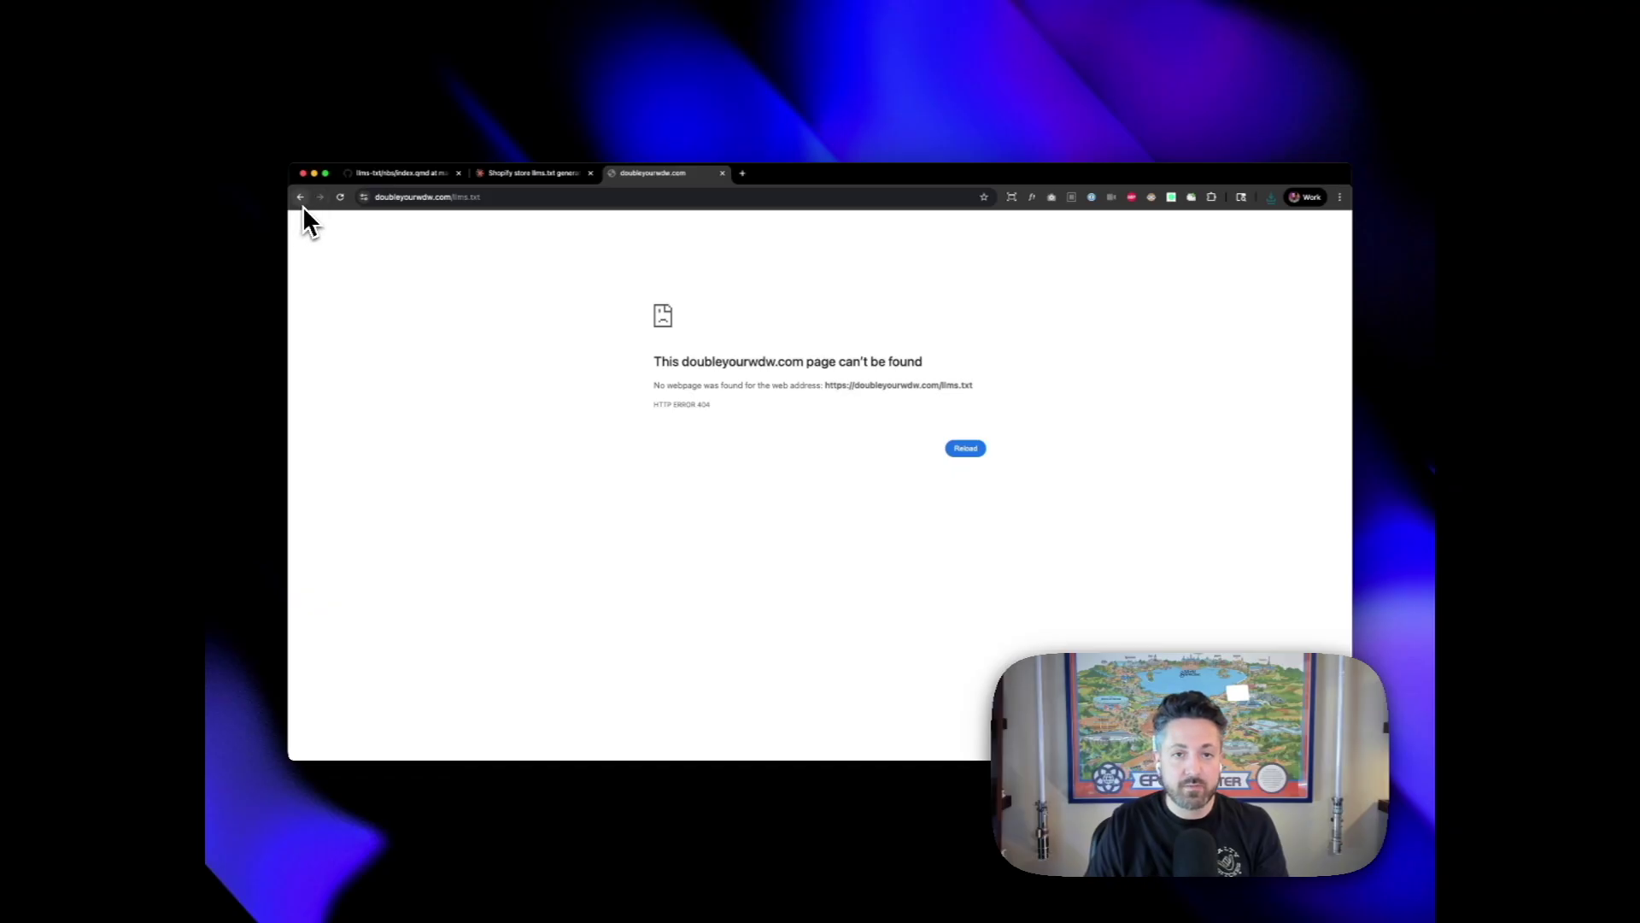
click(300, 196)
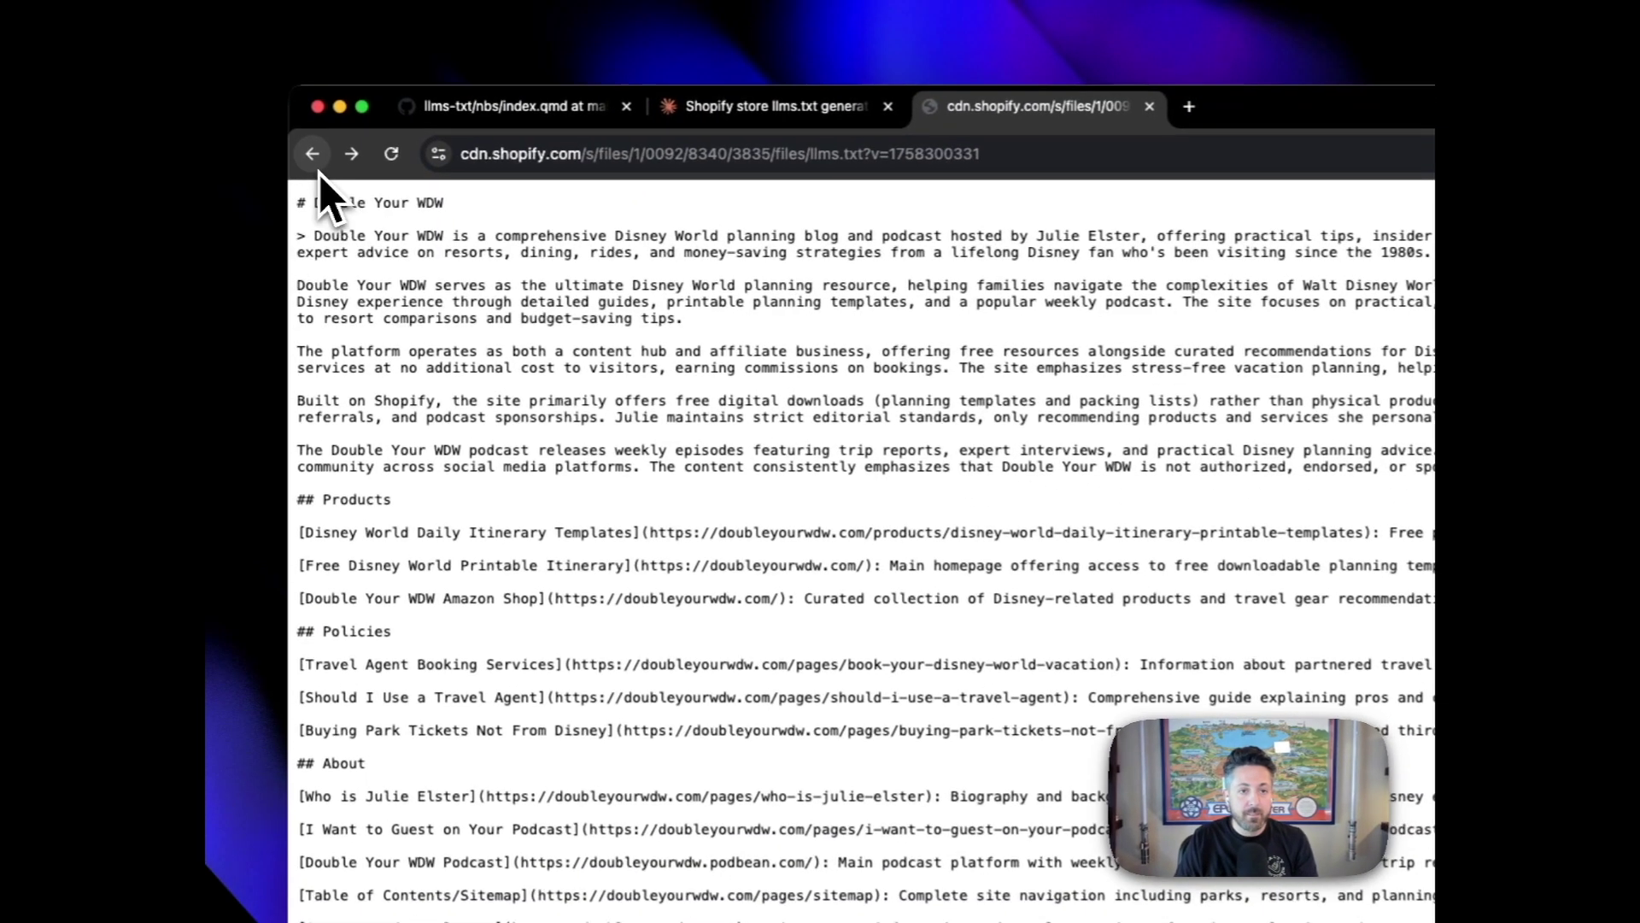
click(314, 154)
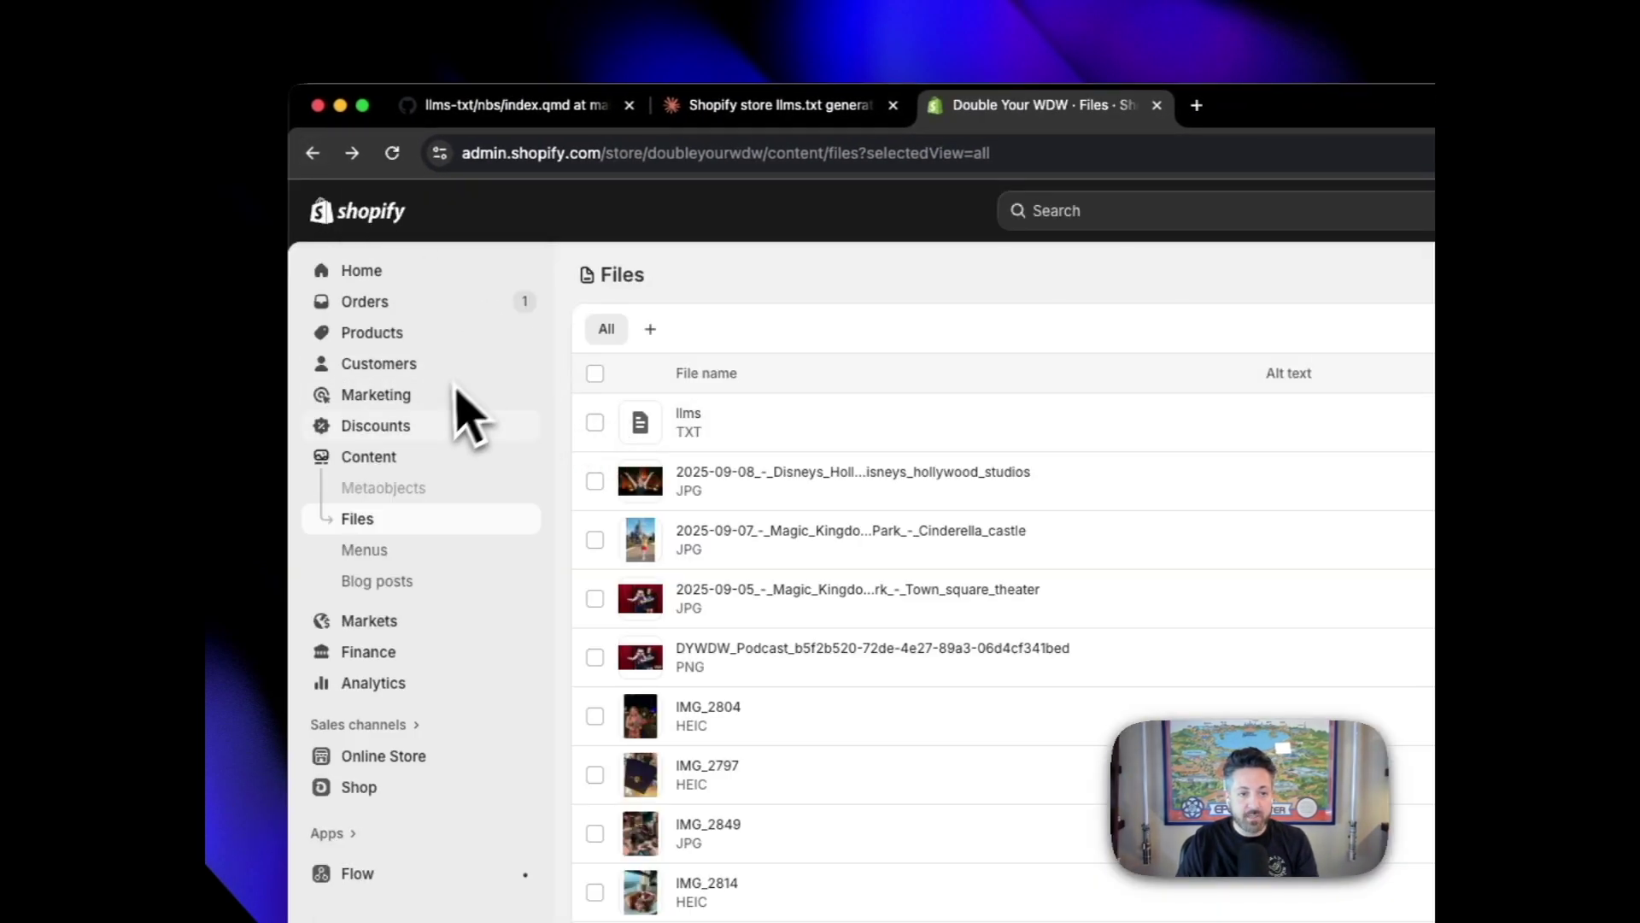
Under Content > Menus > URL redirects, save a redirect from /llms.txt to the CDN link
click(364, 550)
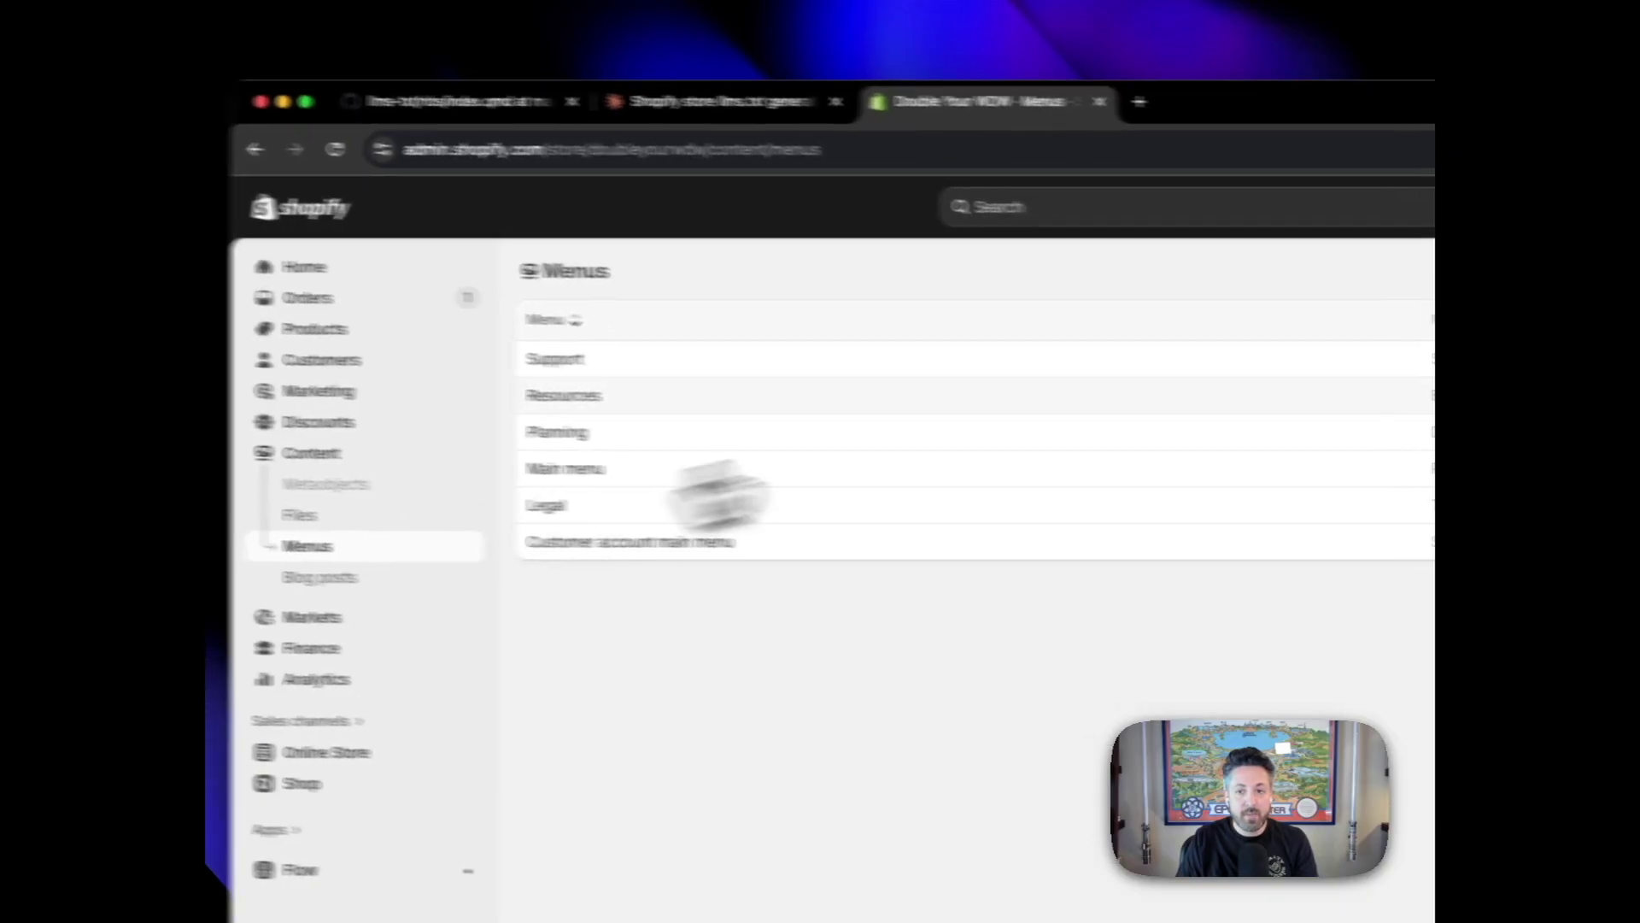
click(1156, 275)
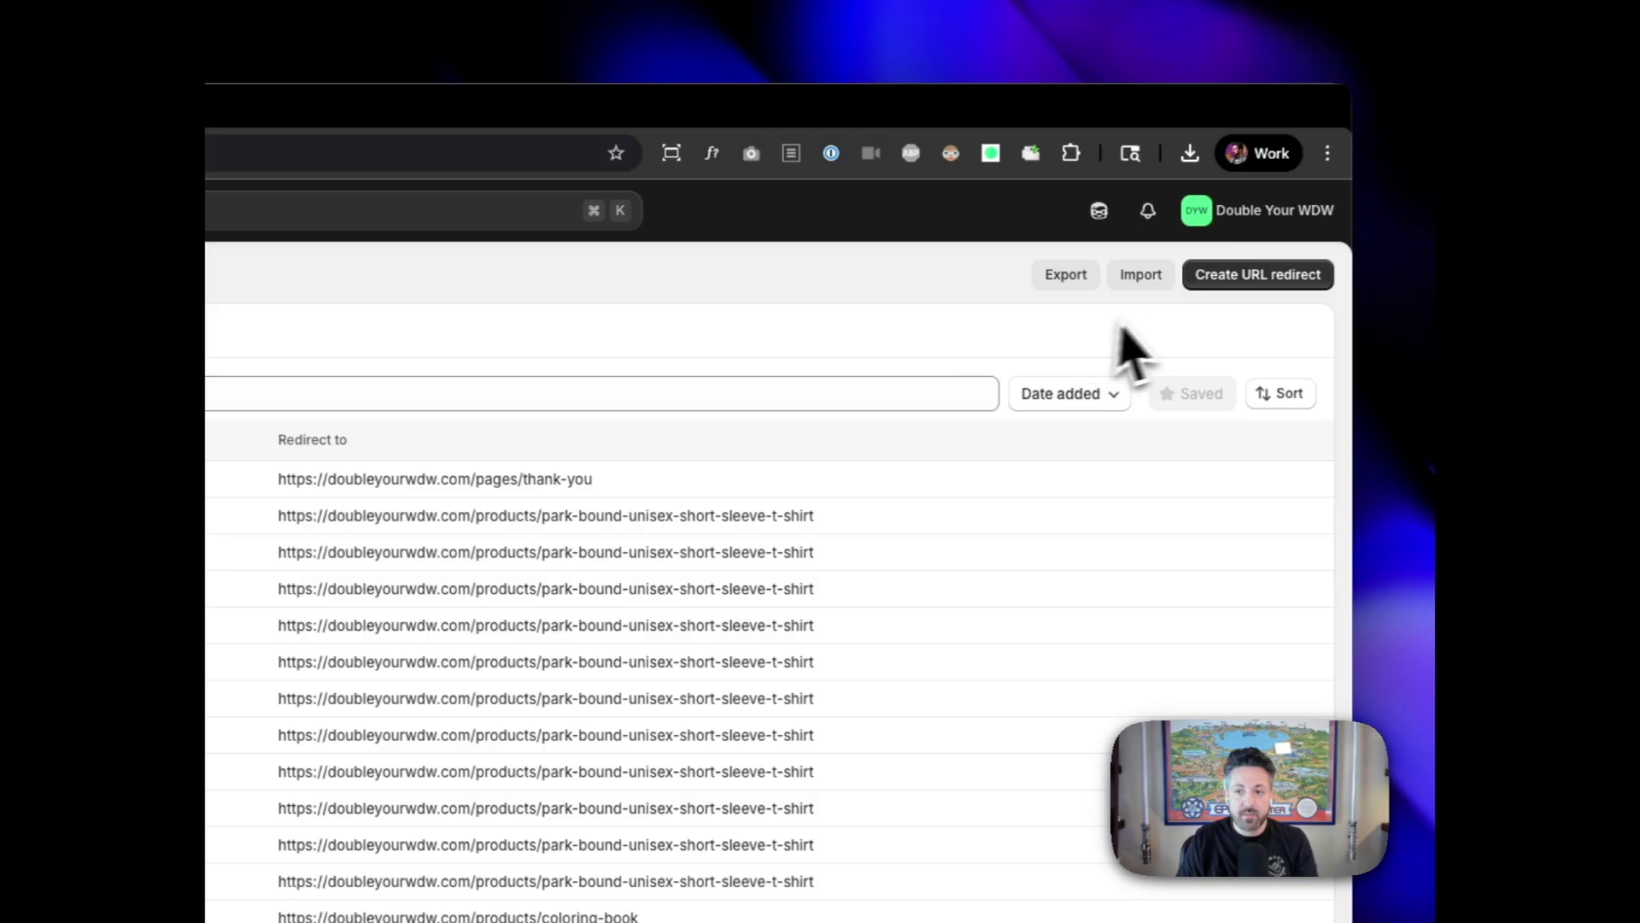
click(1257, 275)
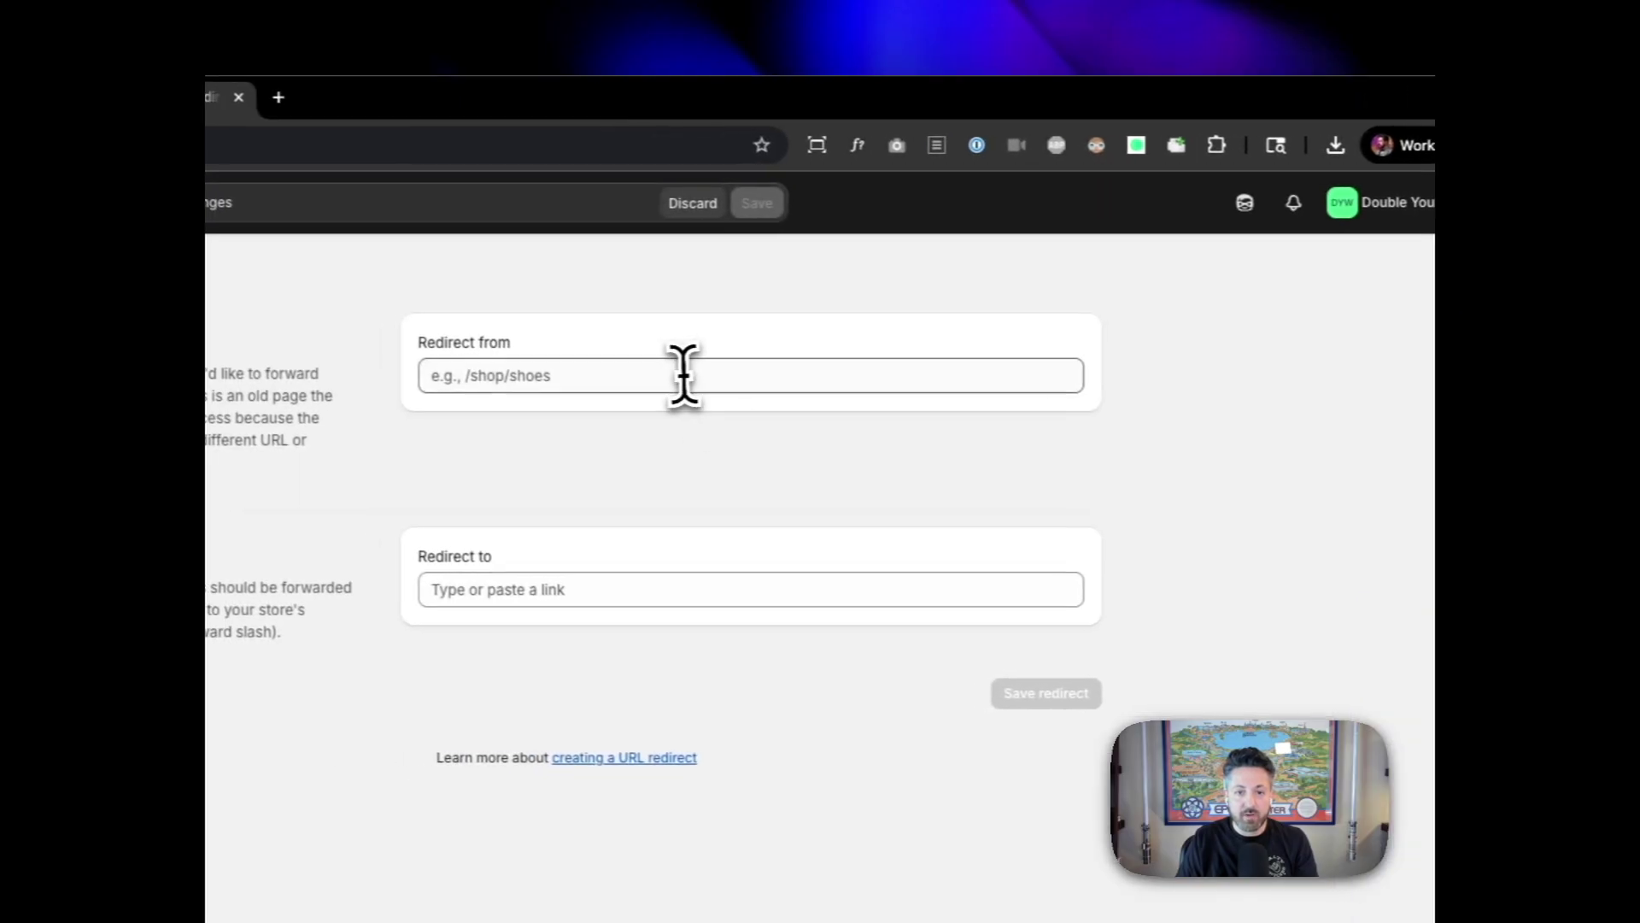
click(686, 374)
text(/llms)
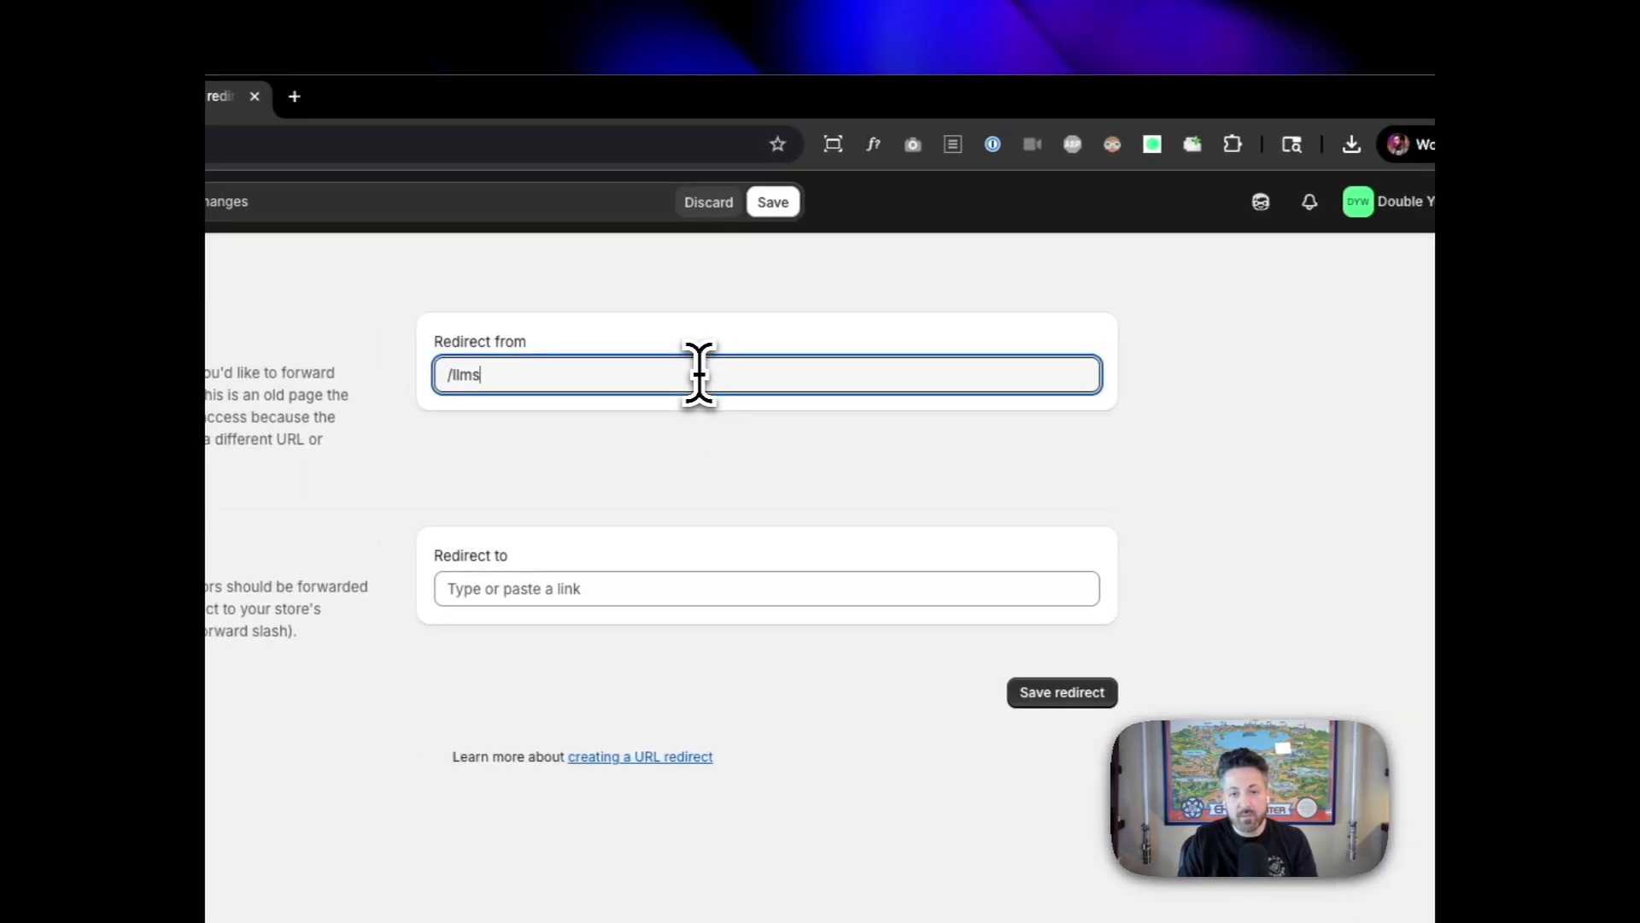
text(xt)
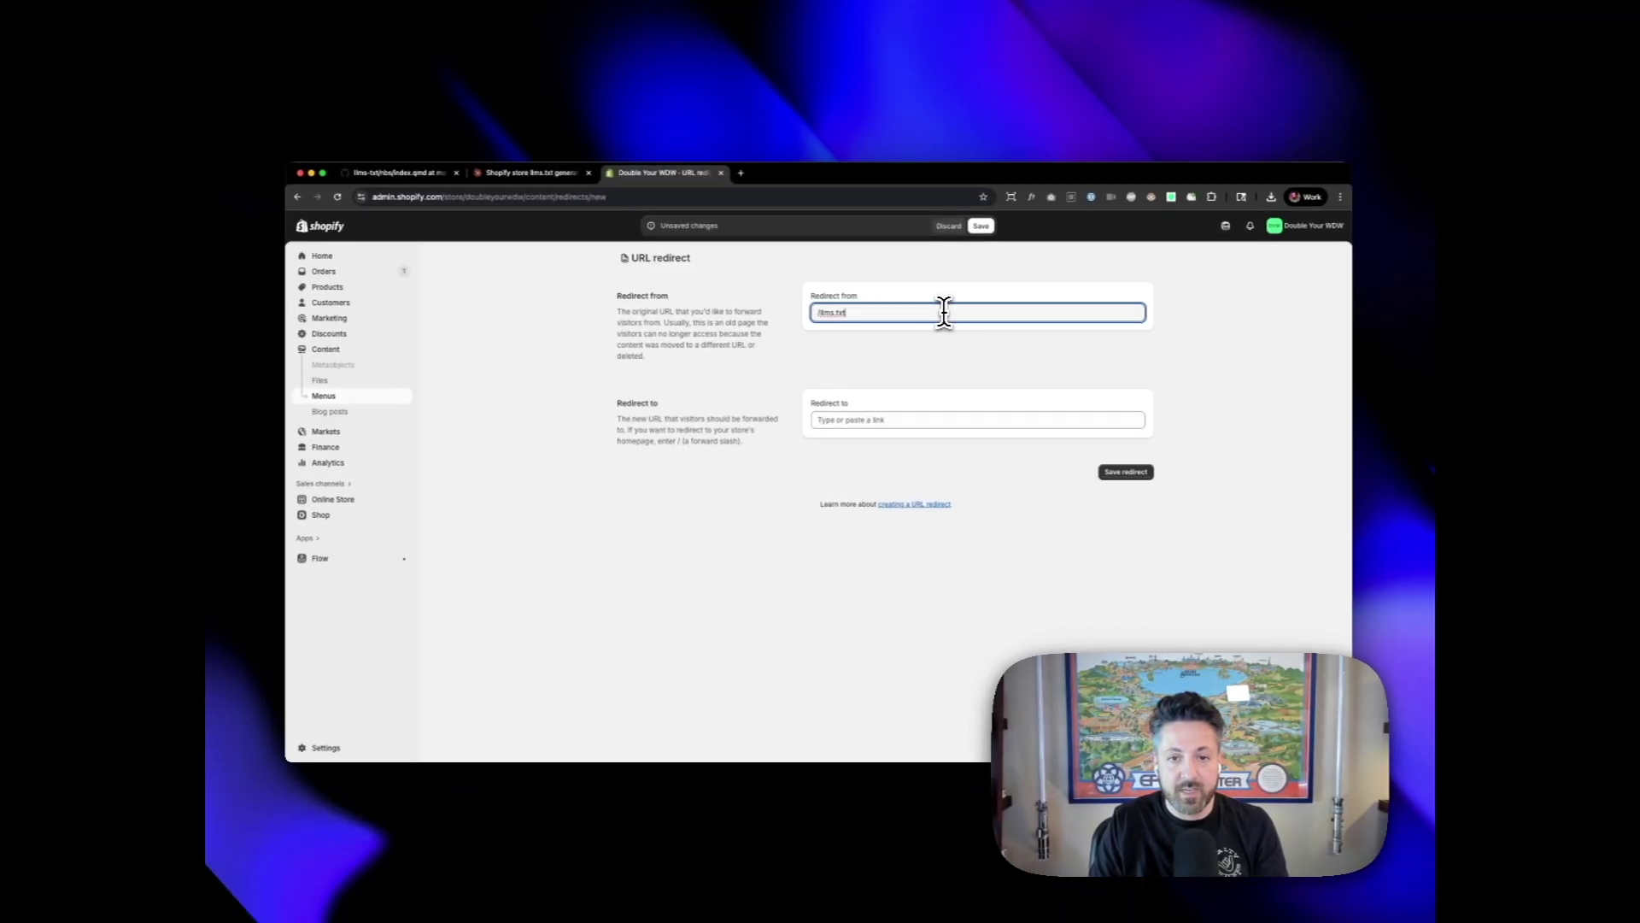
click(923, 419)
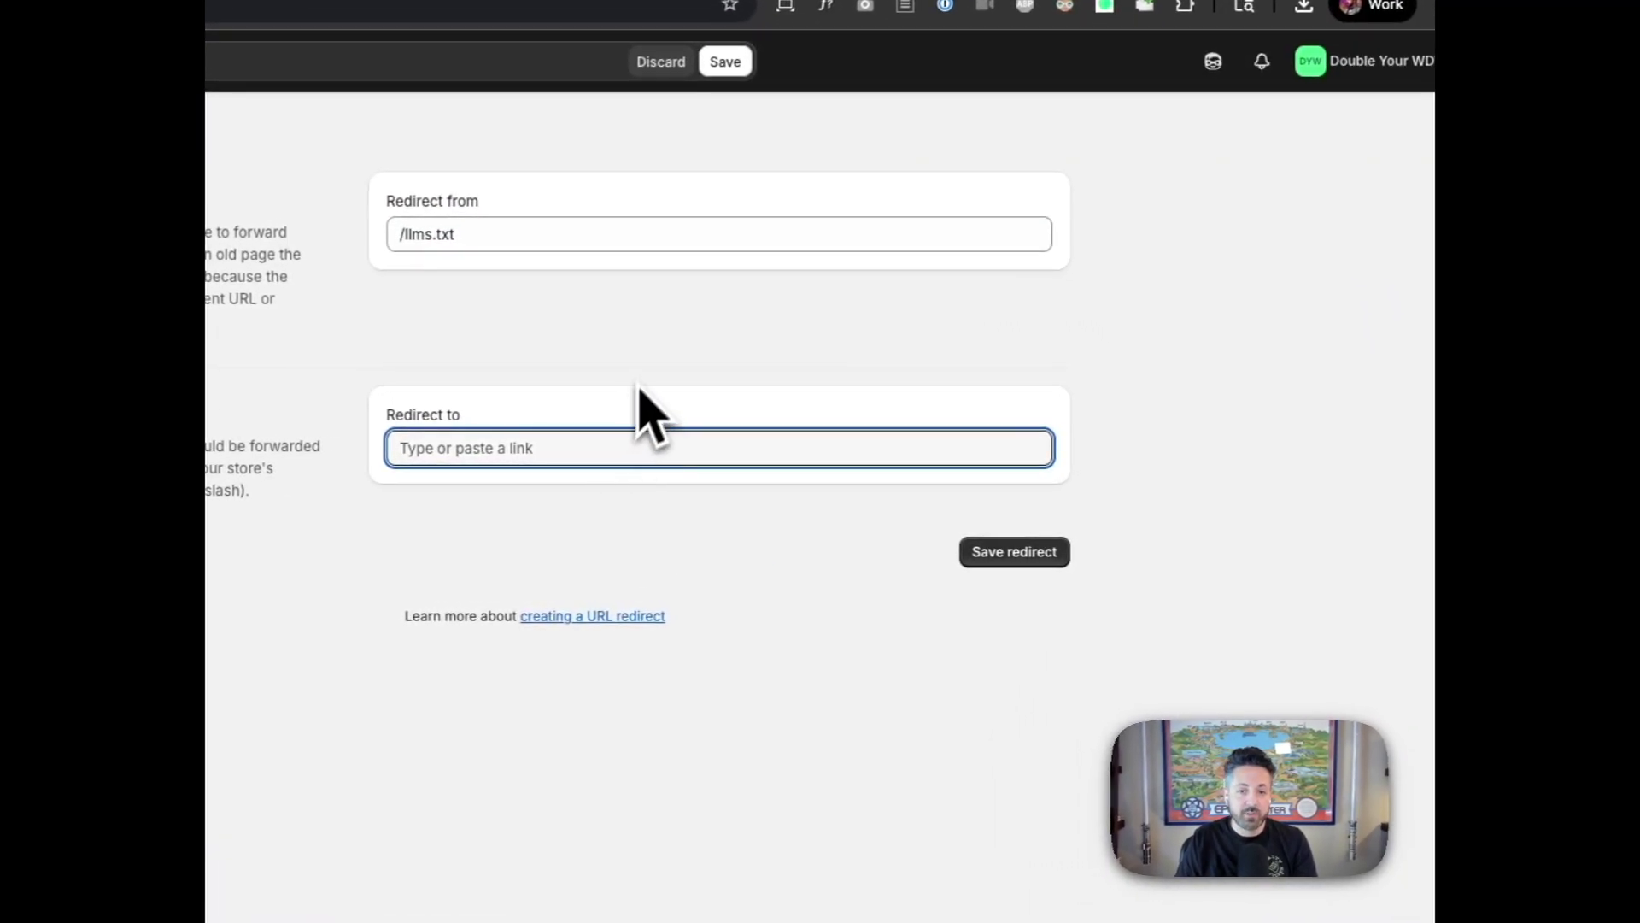
key(ctrl+v)
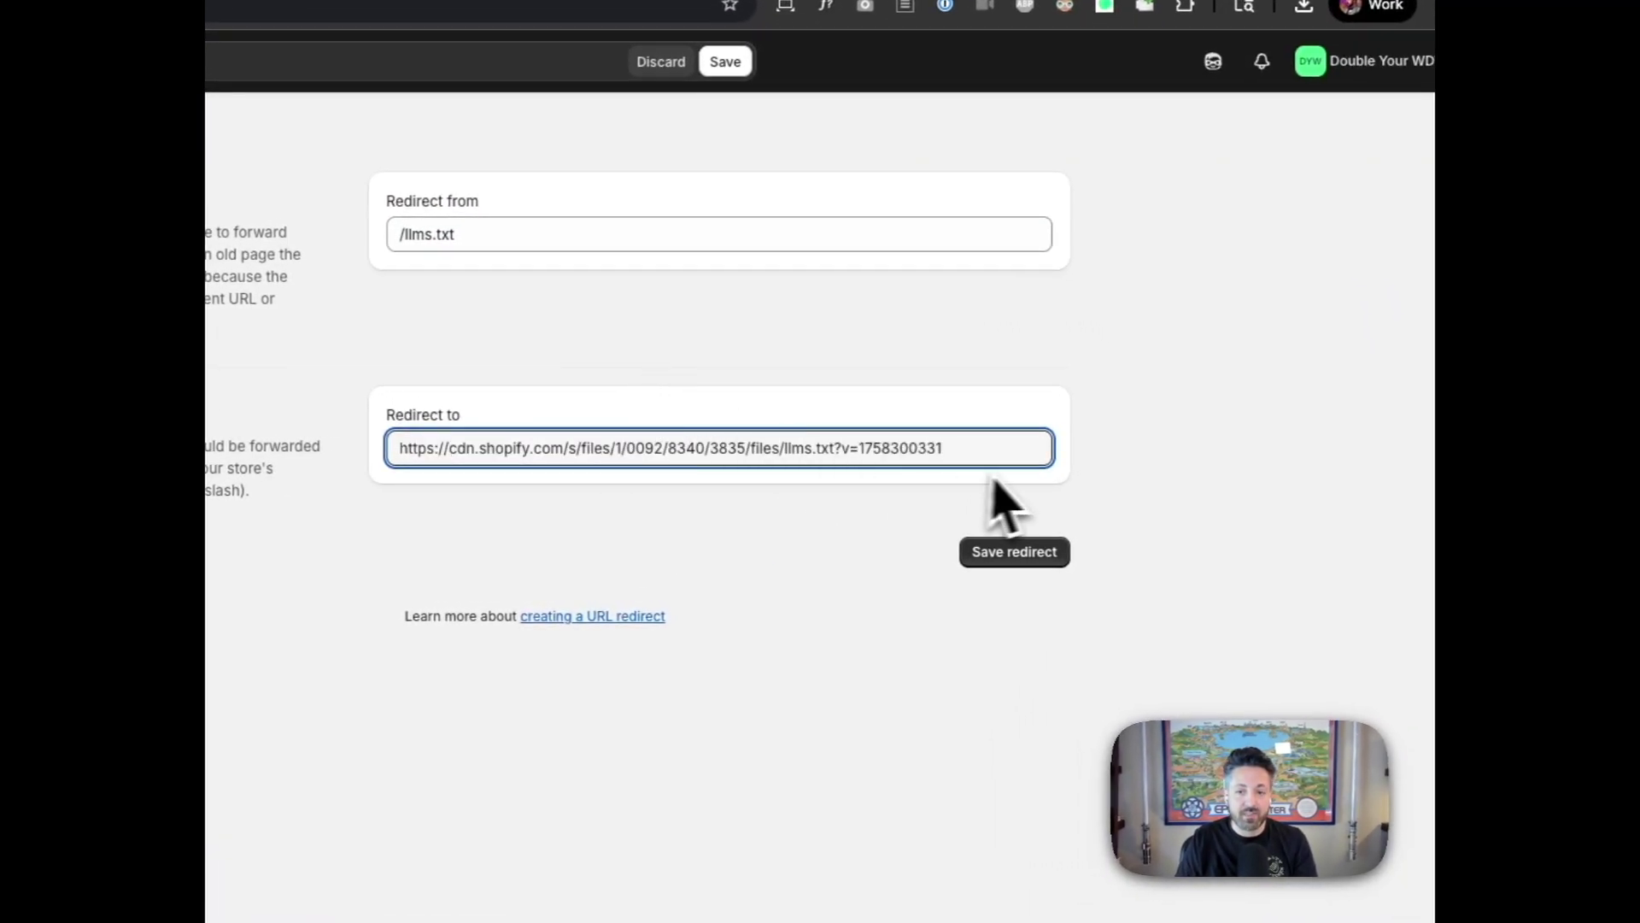
click(1014, 551)
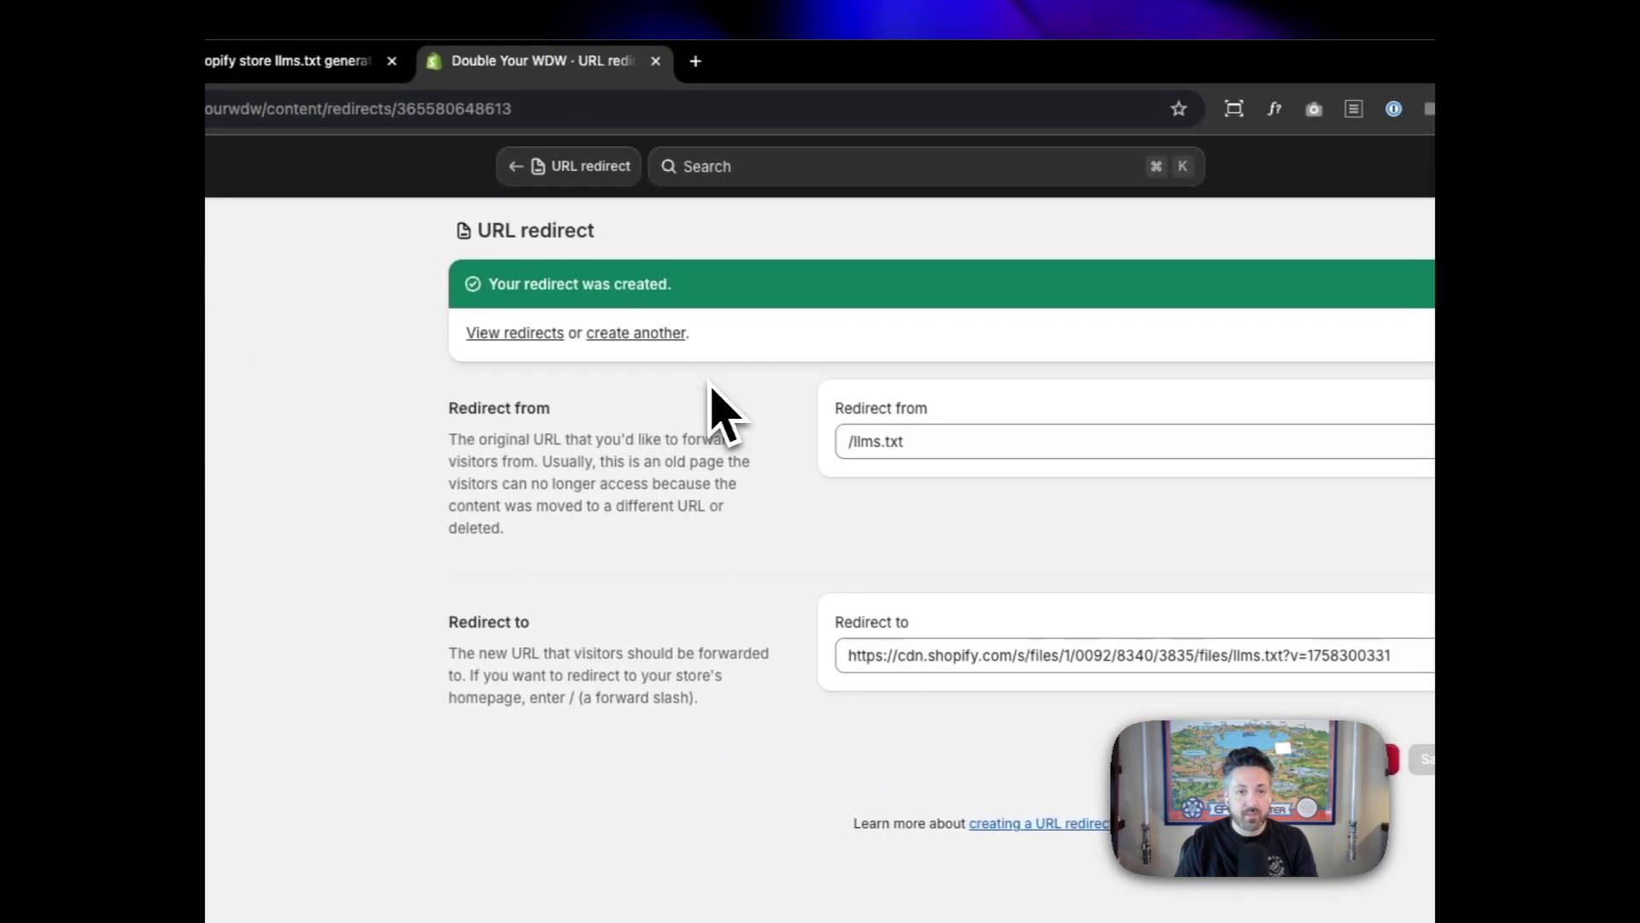
Load doubleyourwdw.com/llms.txt in a new tab to test the redirect
key(super+t)
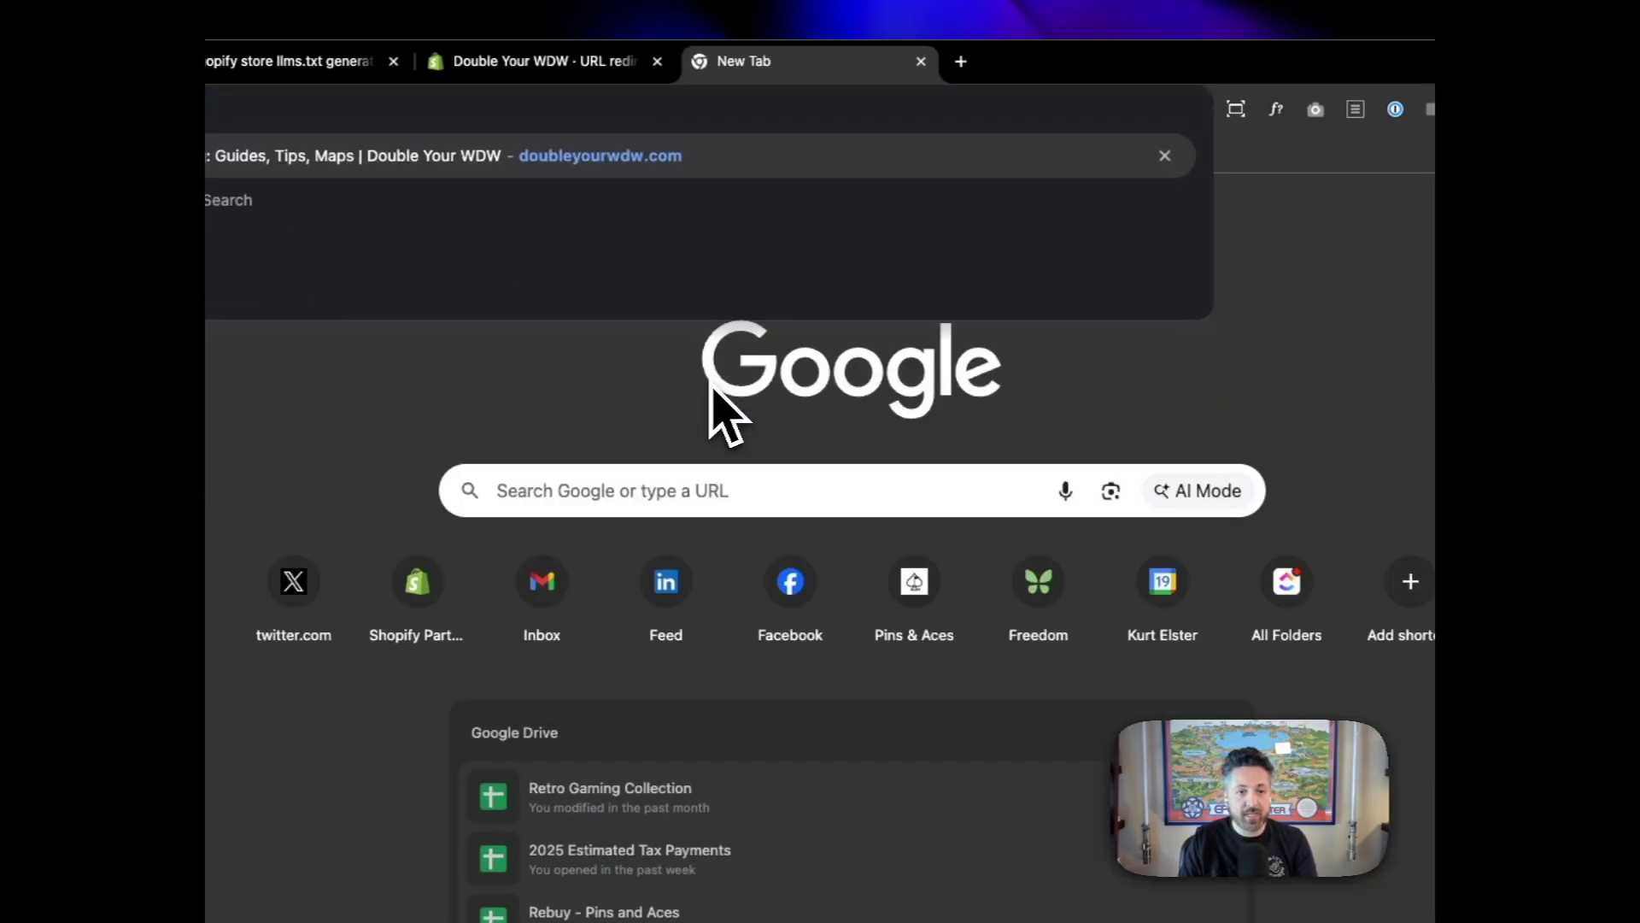
text(doubleyourwdw.com/llms.txt)
key(Return)
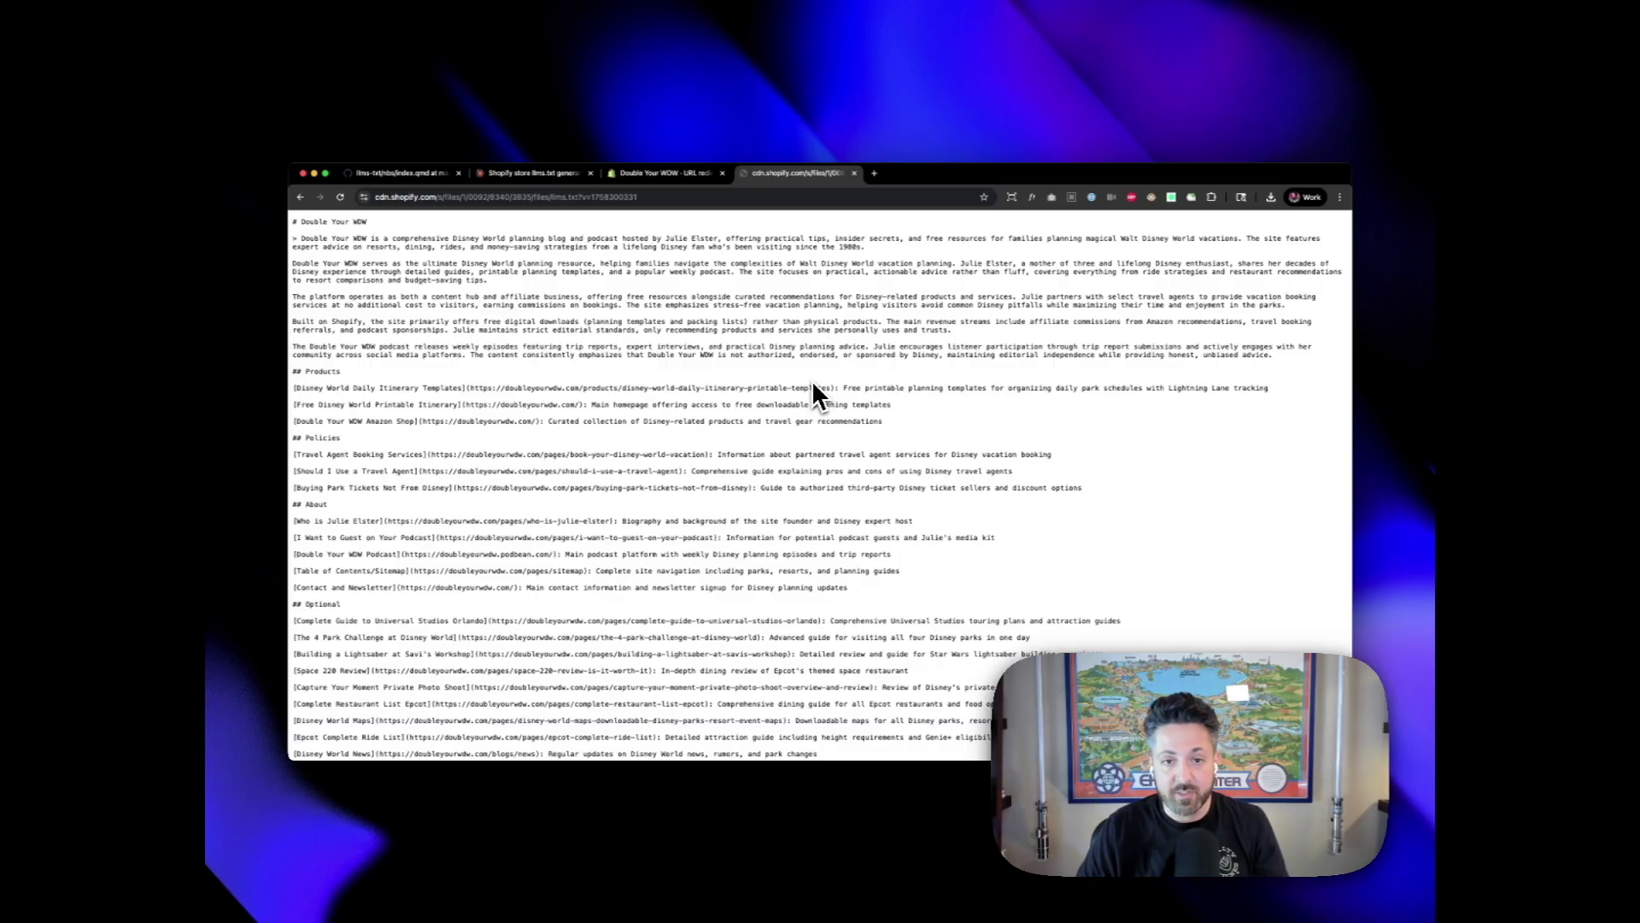
scroll(811, 379, down, 1)
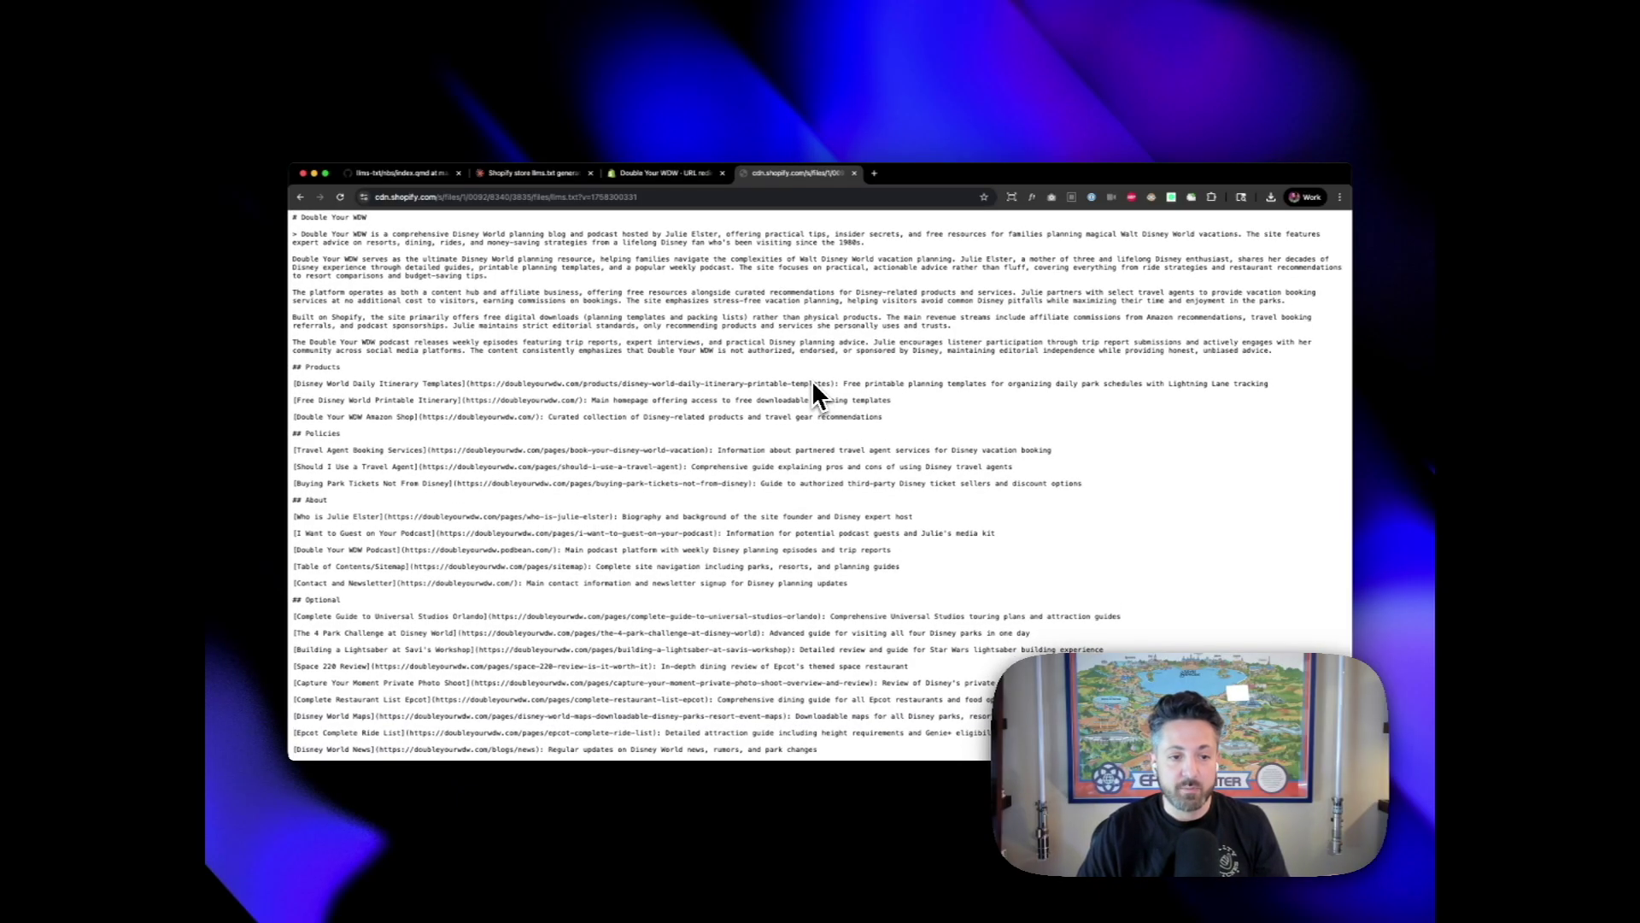